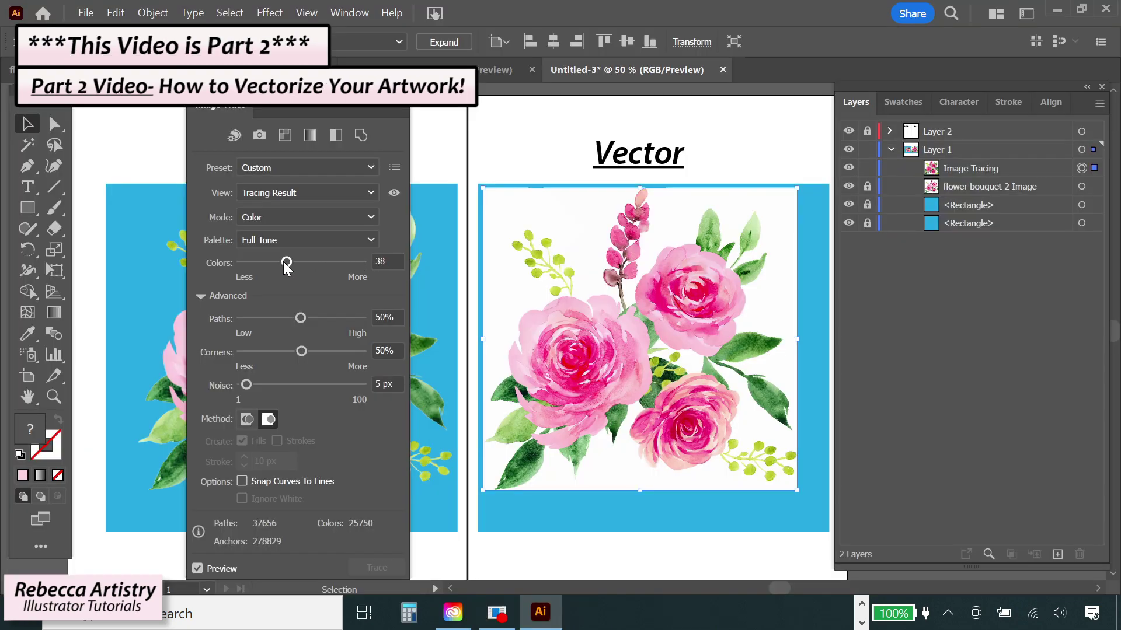
Increase the Image Trace color amount for the bouquet under the Vector heading
{"action": "left_click_drag", "start_coordinate": [284, 262], "coordinate": [358, 261]}
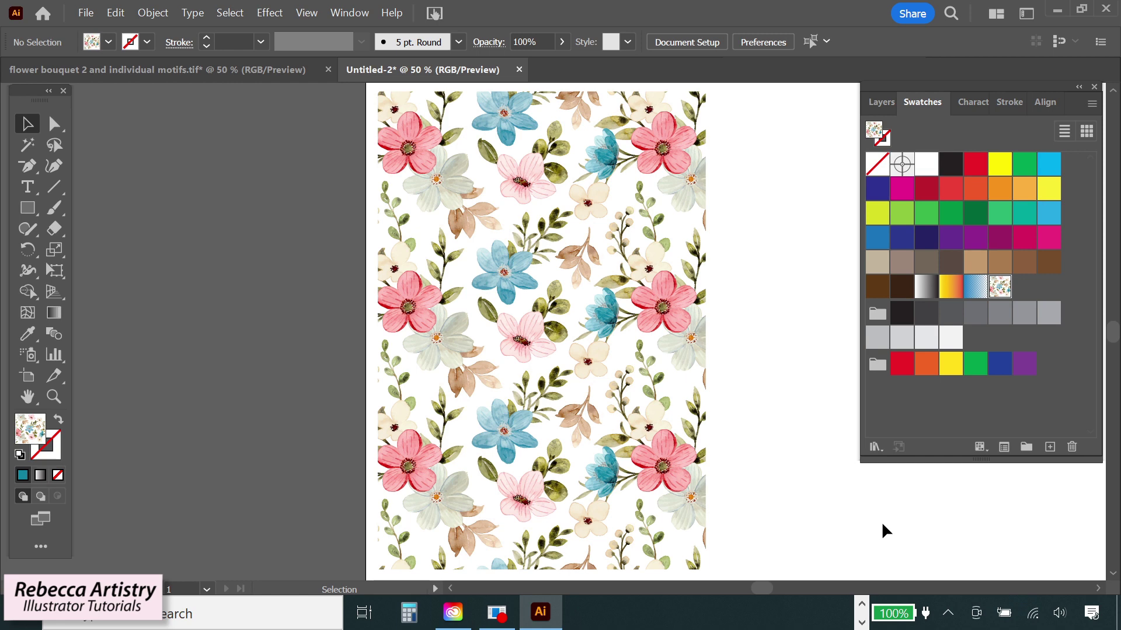
Examine the watercolor flower pattern in Untitled-2 up close, including the petal and leaf detail of the blue and pink flowers
{"action": "key", "text": "ctrl+0"}
{"action": "left_click_drag", "start_coordinate": [1000, 287], "coordinate": [608, 334]}
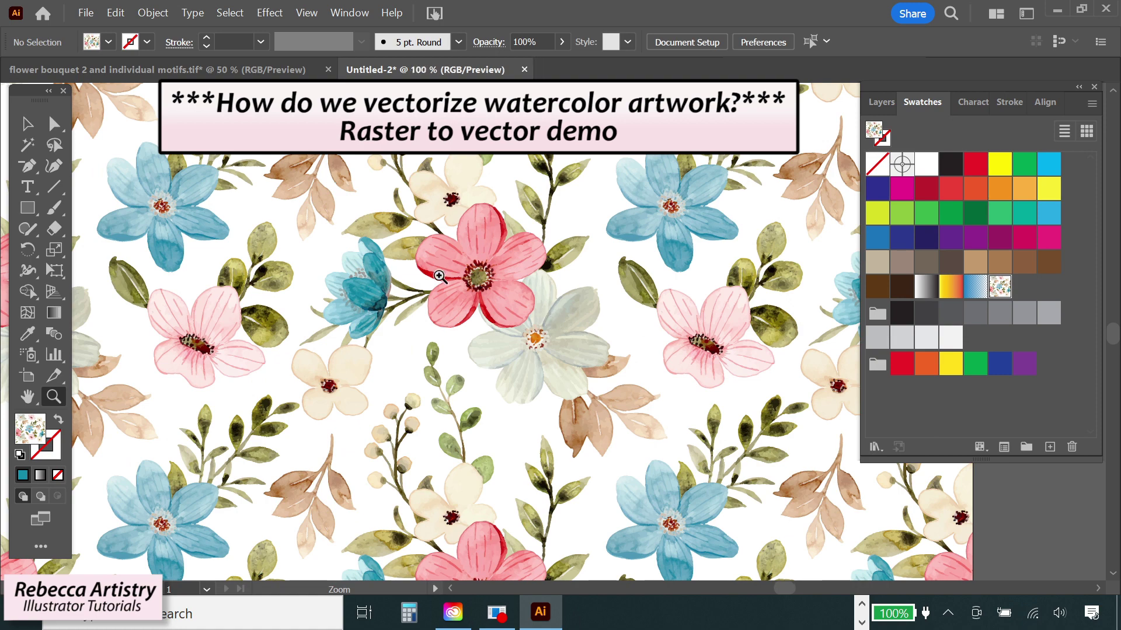
{"action": "left_click", "coordinate": [546, 316]}
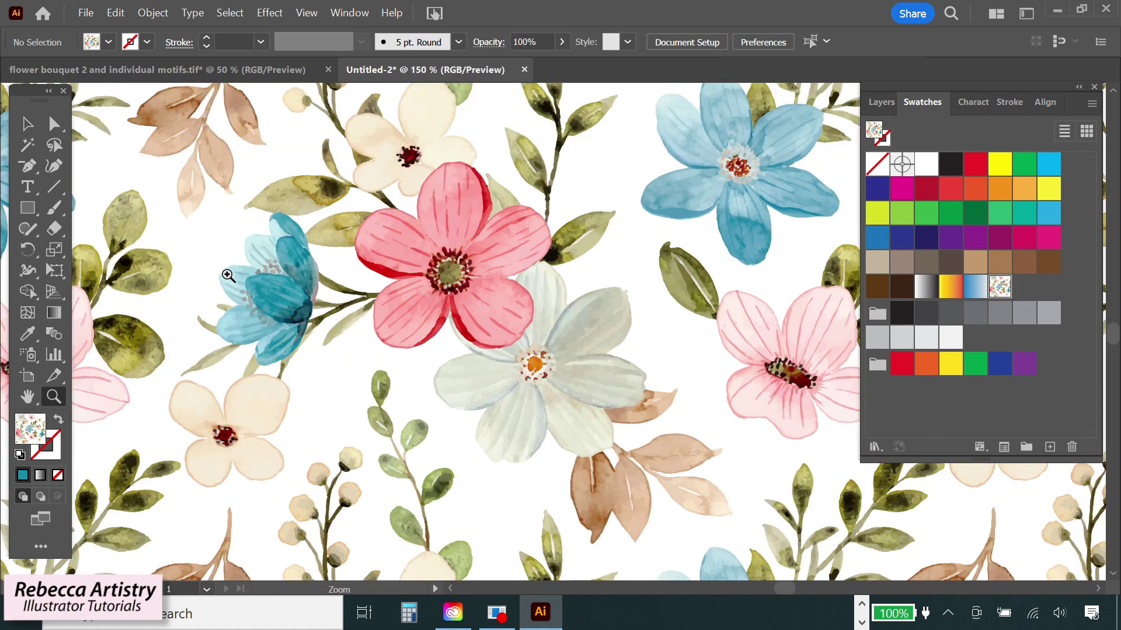
{"action": "left_click", "coordinate": [228, 275]}
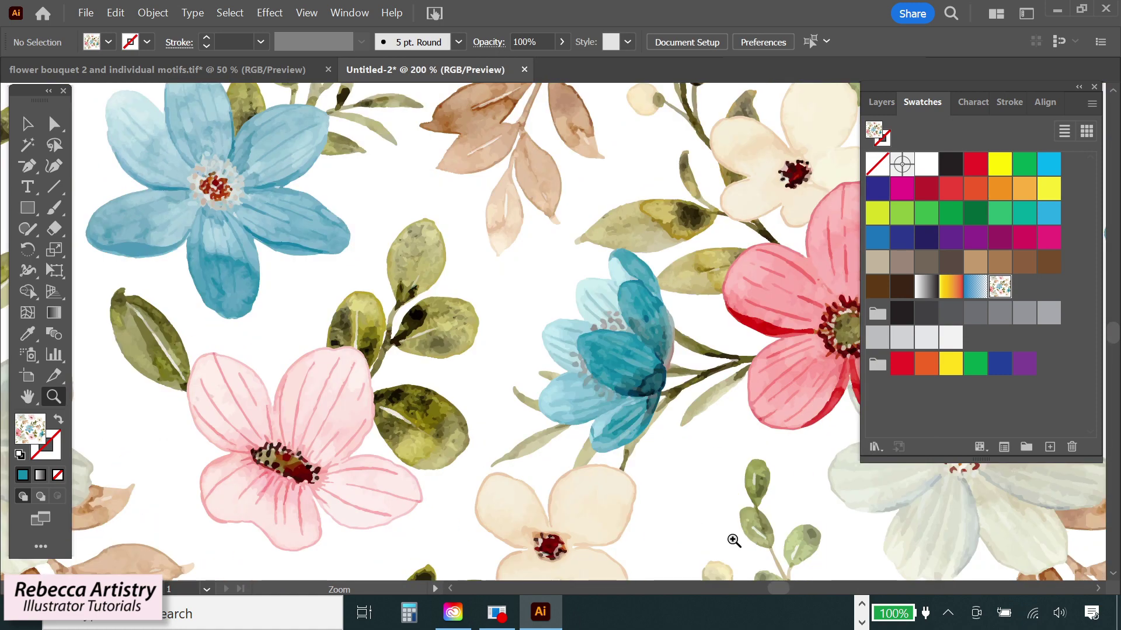
{"action": "left_click_drag", "start_coordinate": [774, 589], "coordinate": [778, 588]}
{"action": "key", "text": "ctrl+minus"}
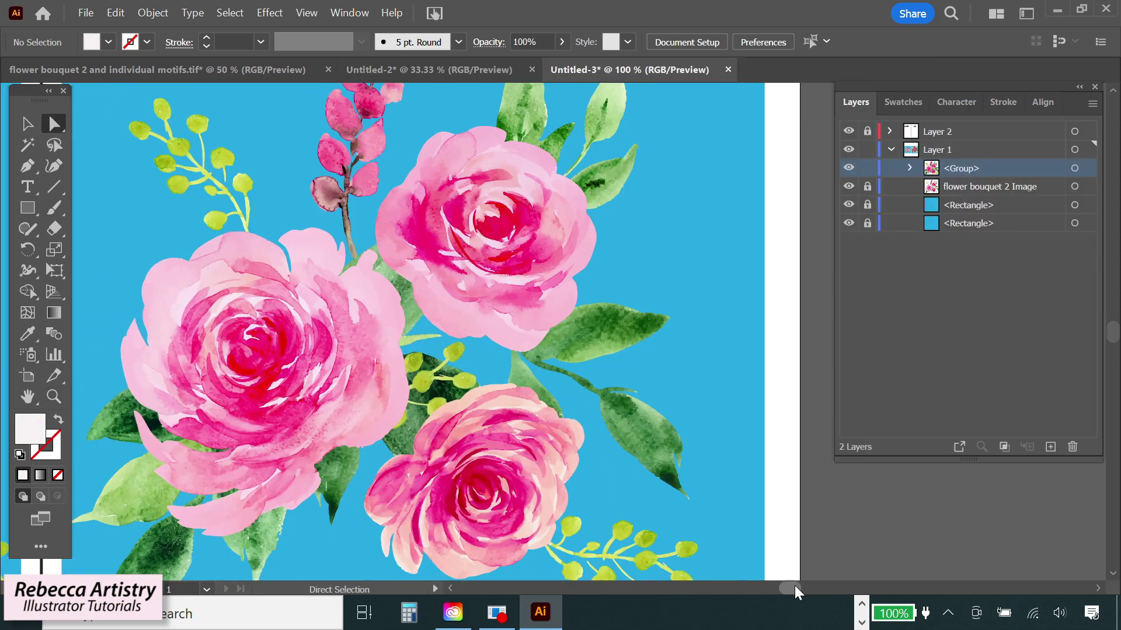
Inspect the petal detail of the large pink rose in the bouquet on the blue background in Untitled-3
{"action": "left_click_drag", "start_coordinate": [793, 587], "coordinate": [793, 588]}
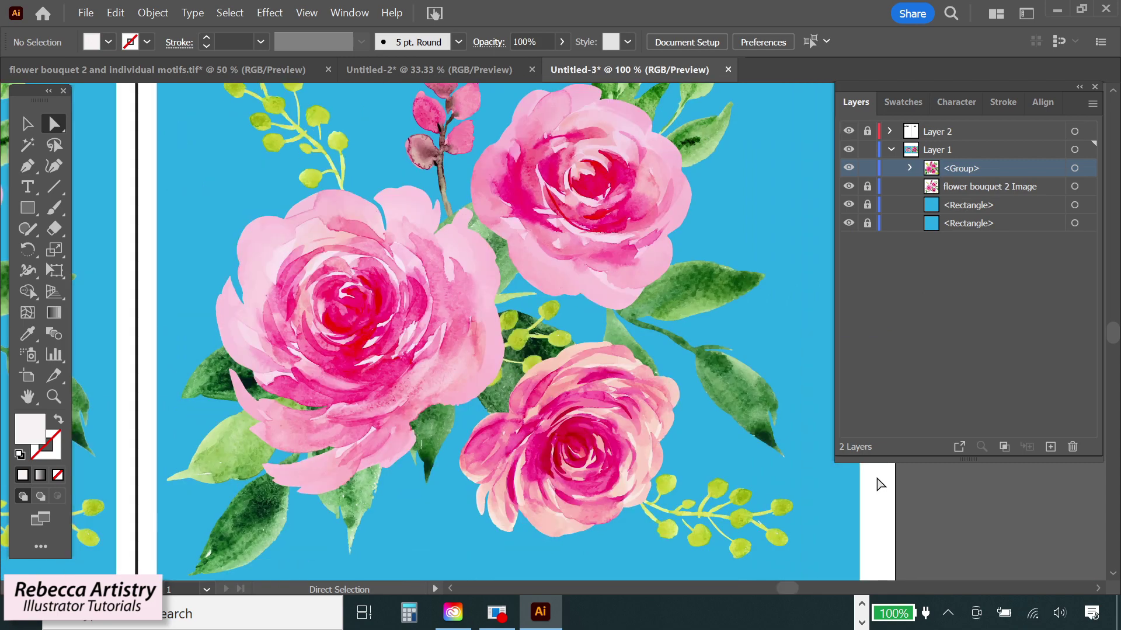
{"action": "key", "text": "z"}
{"action": "left_click", "coordinate": [387, 274]}
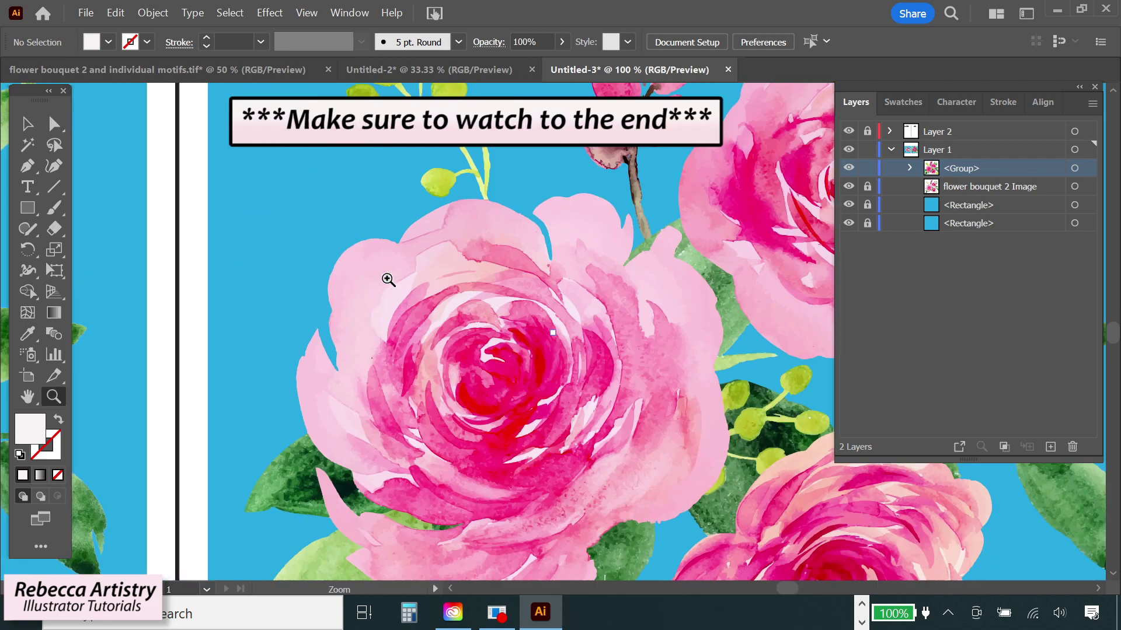
{"action": "left_click", "coordinate": [509, 322]}
{"action": "left_click", "coordinate": [517, 444]}
{"action": "left_click", "coordinate": [493, 341]}
{"action": "left_click", "coordinate": [506, 271]}
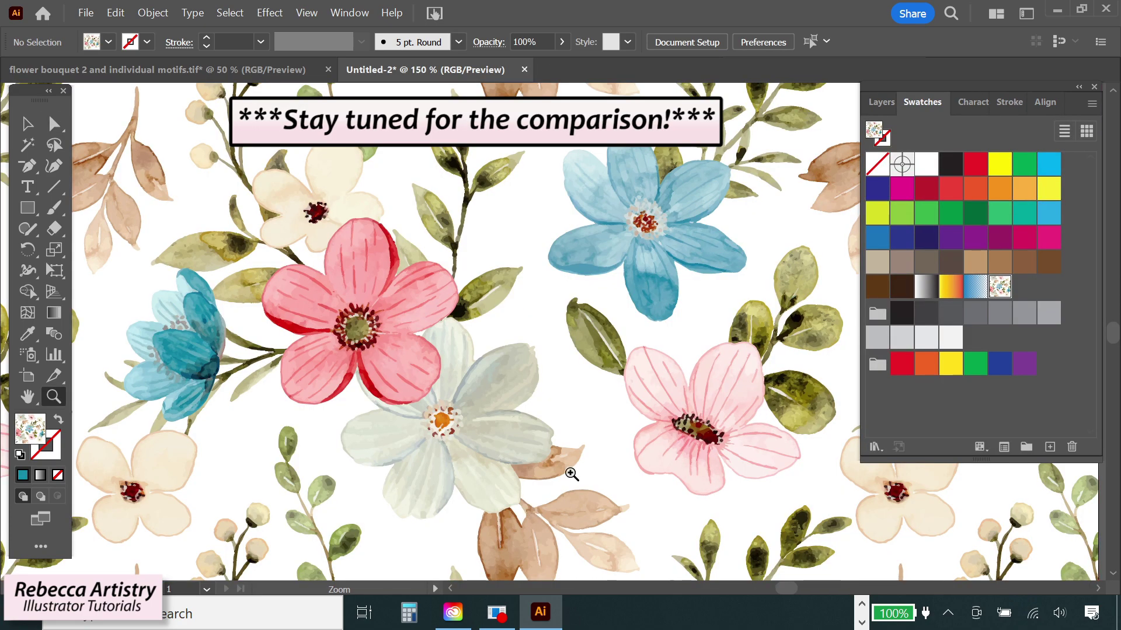
Review the layers of the flower bouquet 2 and individual motifs.tif file, including the contents of the bouquet layer
{"action": "key", "text": "ctrl+minus"}
{"action": "key", "text": "ctrl+minus"}
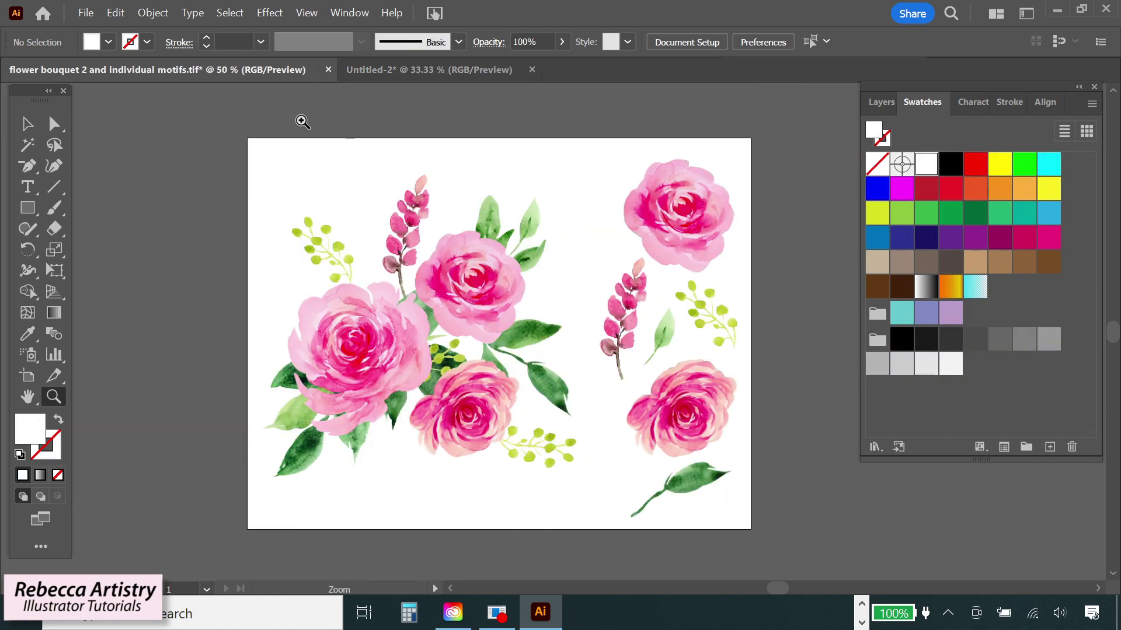
{"action": "left_click", "coordinate": [27, 124]}
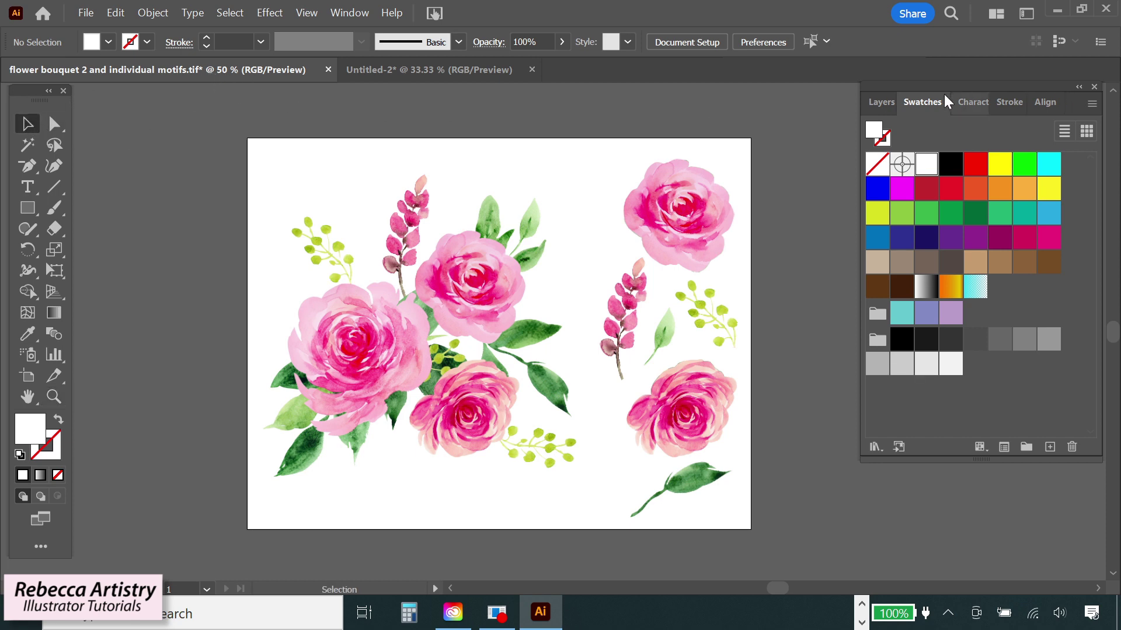
{"action": "left_click", "coordinate": [875, 102]}
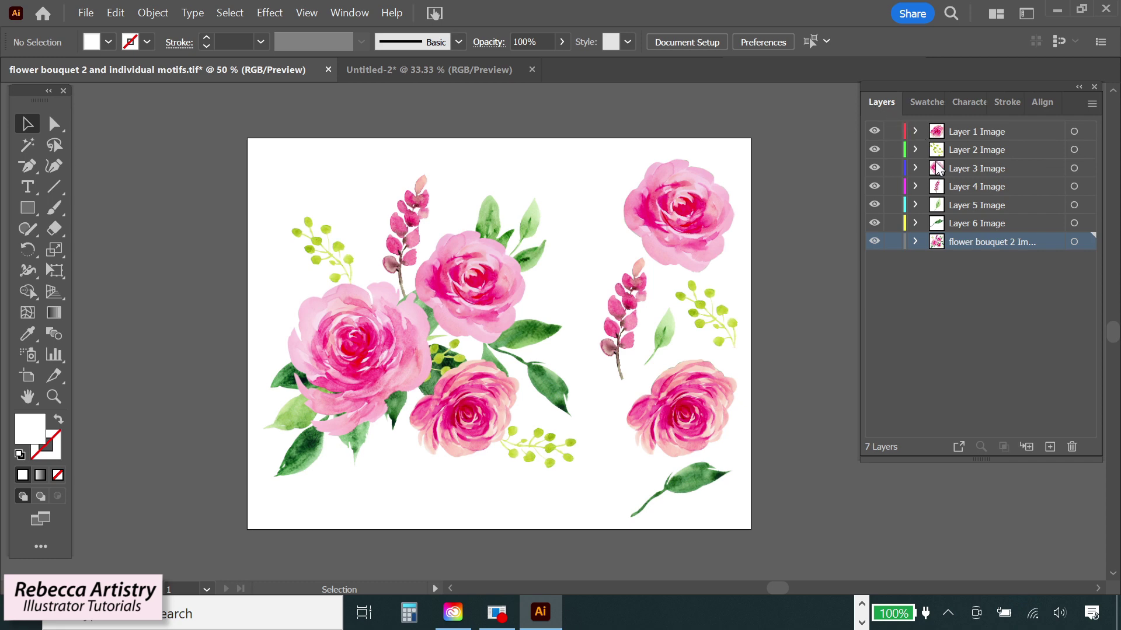
{"action": "left_click", "coordinate": [917, 240]}
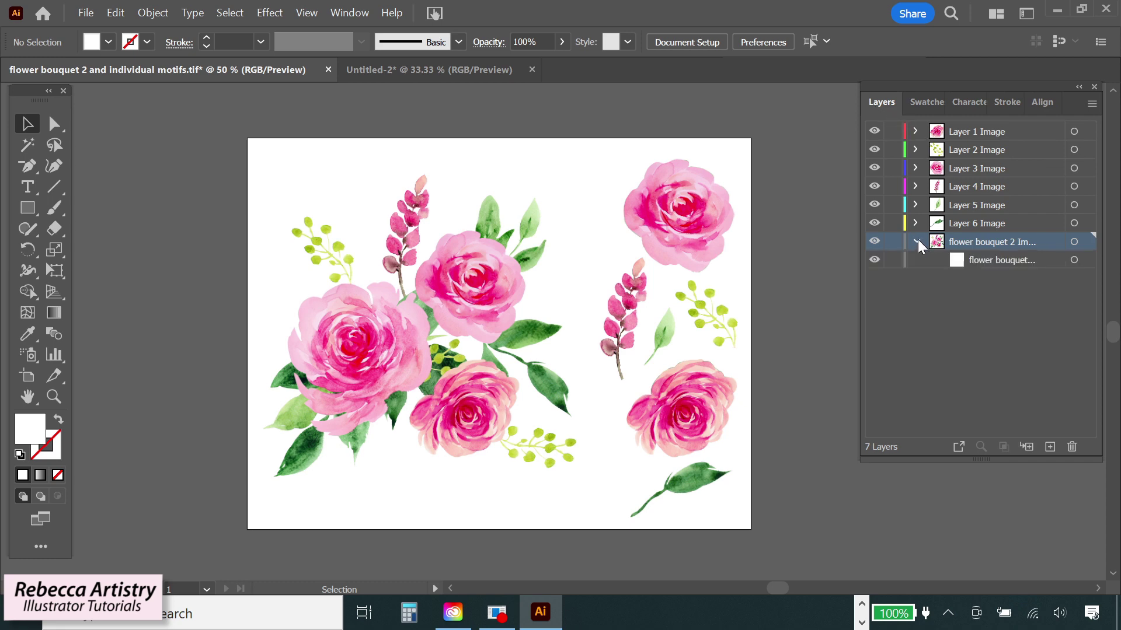
{"action": "left_click", "coordinate": [917, 241]}
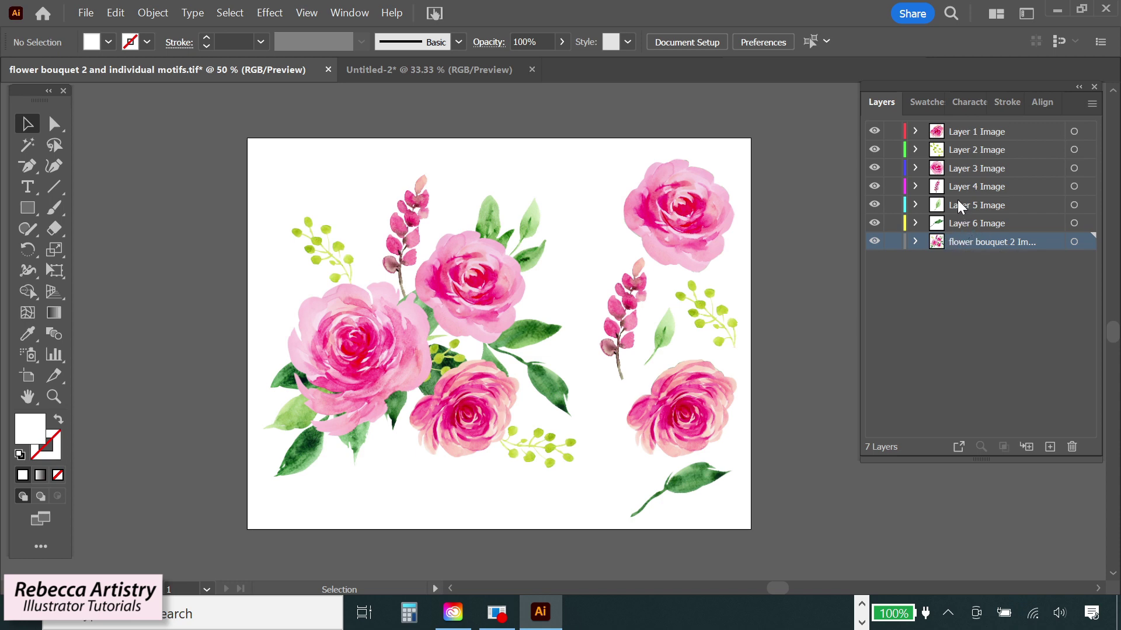
Toggle the visibility of the individual motif layers off and on to check which artwork each layer holds
{"action": "left_click", "coordinate": [874, 223]}
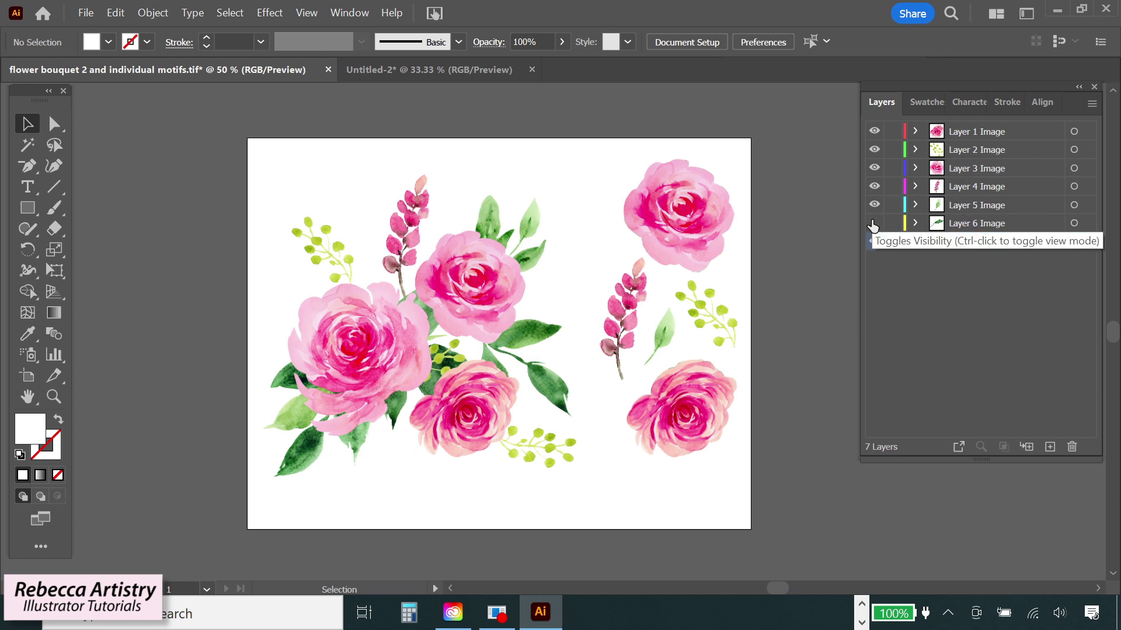
{"action": "left_click", "coordinate": [873, 223]}
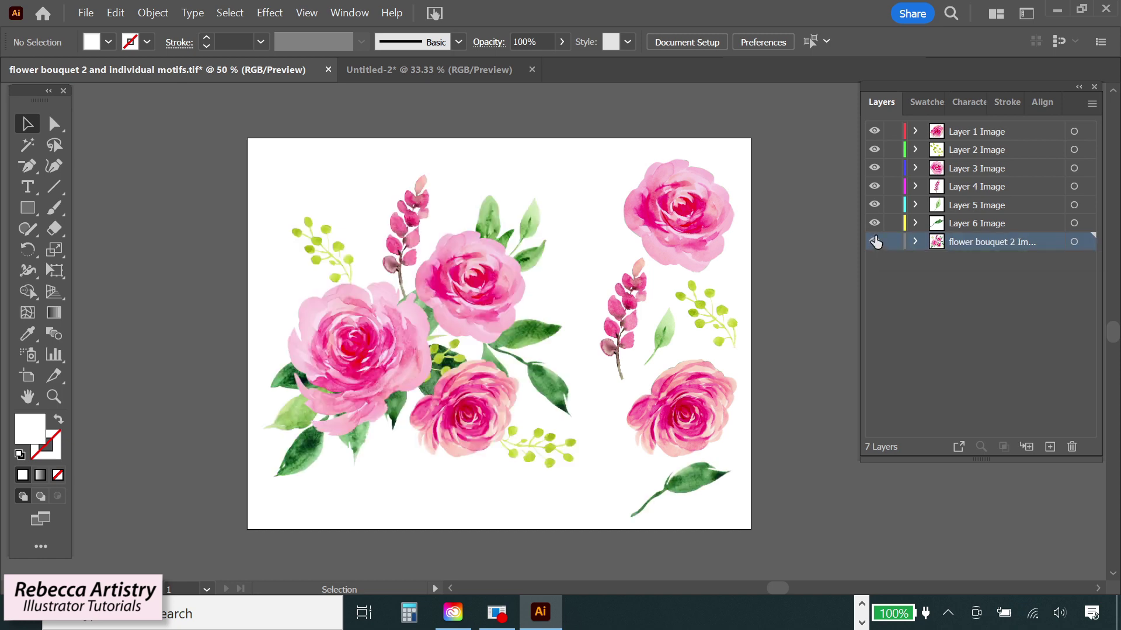
{"action": "left_click", "coordinate": [873, 223]}
{"action": "left_click", "coordinate": [874, 223]}
{"action": "left_click", "coordinate": [874, 204]}
{"action": "left_click", "coordinate": [874, 204]}
{"action": "left_click", "coordinate": [873, 186]}
{"action": "left_click", "coordinate": [874, 168]}
{"action": "left_click", "coordinate": [874, 169]}
{"action": "left_click", "coordinate": [874, 131]}
{"action": "left_click", "coordinate": [874, 131]}
{"action": "left_click", "coordinate": [874, 168]}
{"action": "left_click", "coordinate": [873, 168]}
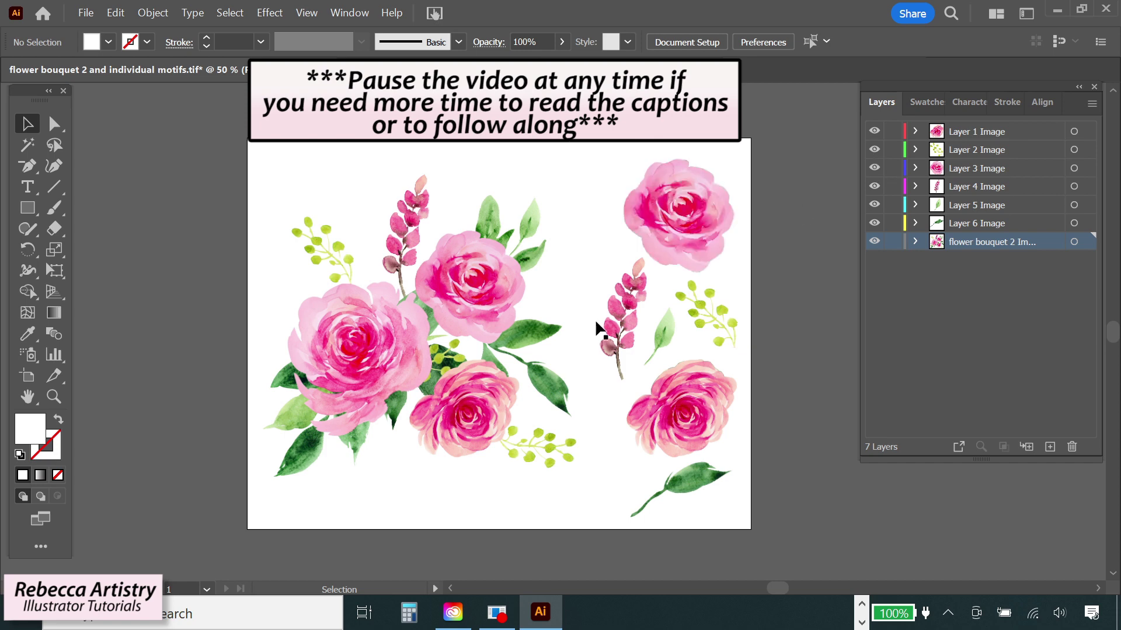
Create a new 17 x 11 in landscape Tabloid document with one artboard, RGB Color and High (300 ppi) raster effects
{"action": "left_click", "coordinate": [86, 13]}
{"action": "left_click", "coordinate": [105, 32]}
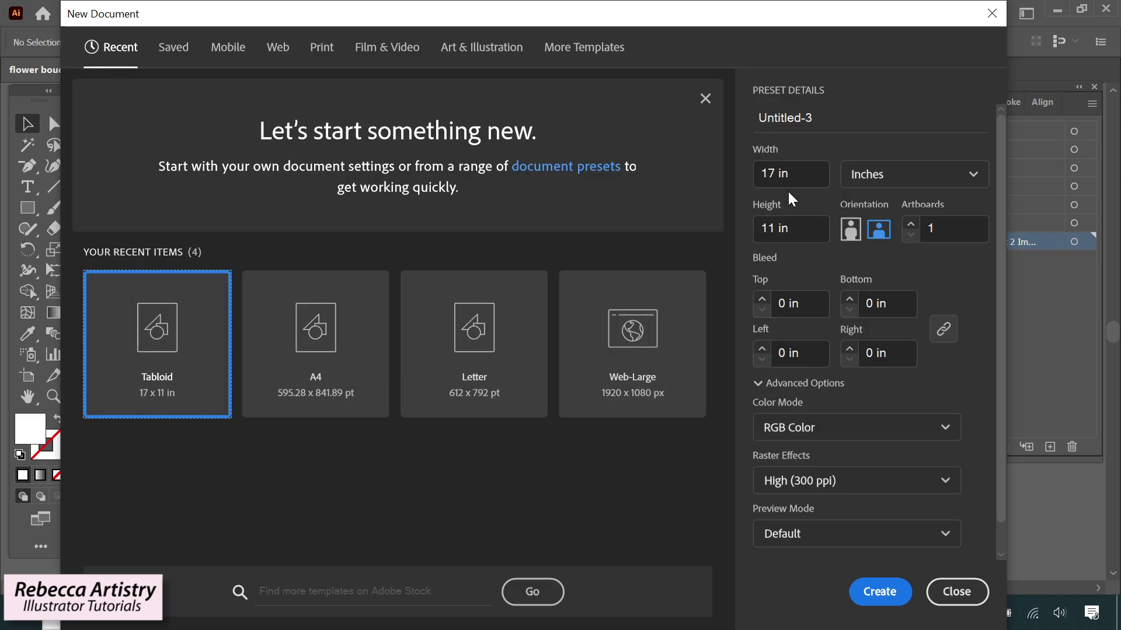
{"action": "left_click", "coordinate": [876, 590]}
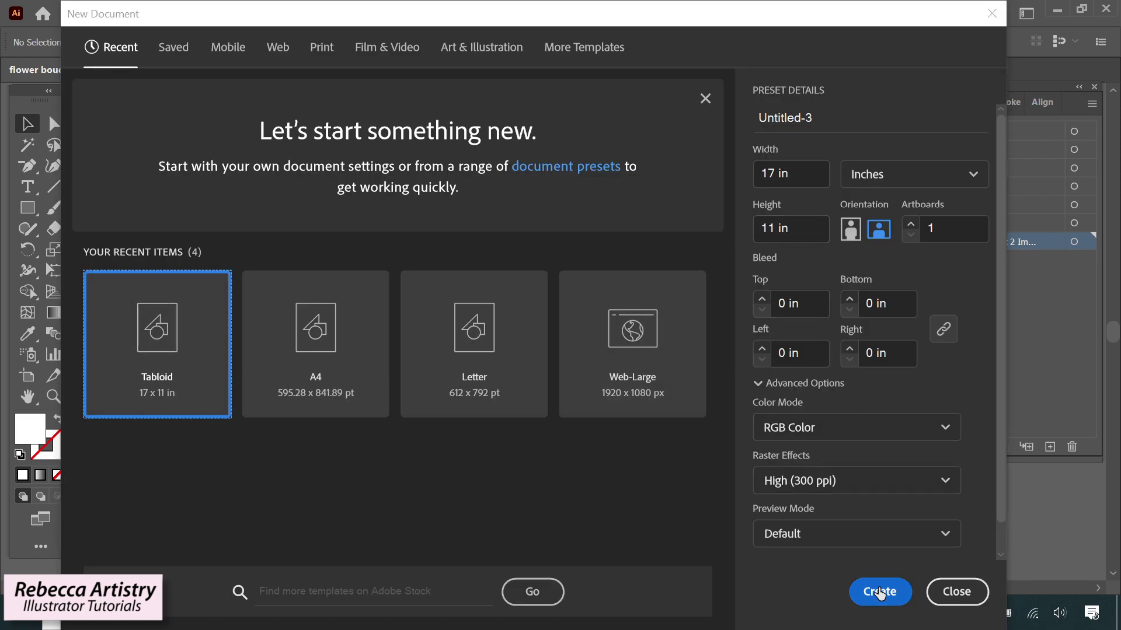
Copy the full bouquet image from the flower bouquet file into the Untitled-3 document and place it on the artboard's left half
{"action": "left_click", "coordinate": [245, 72]}
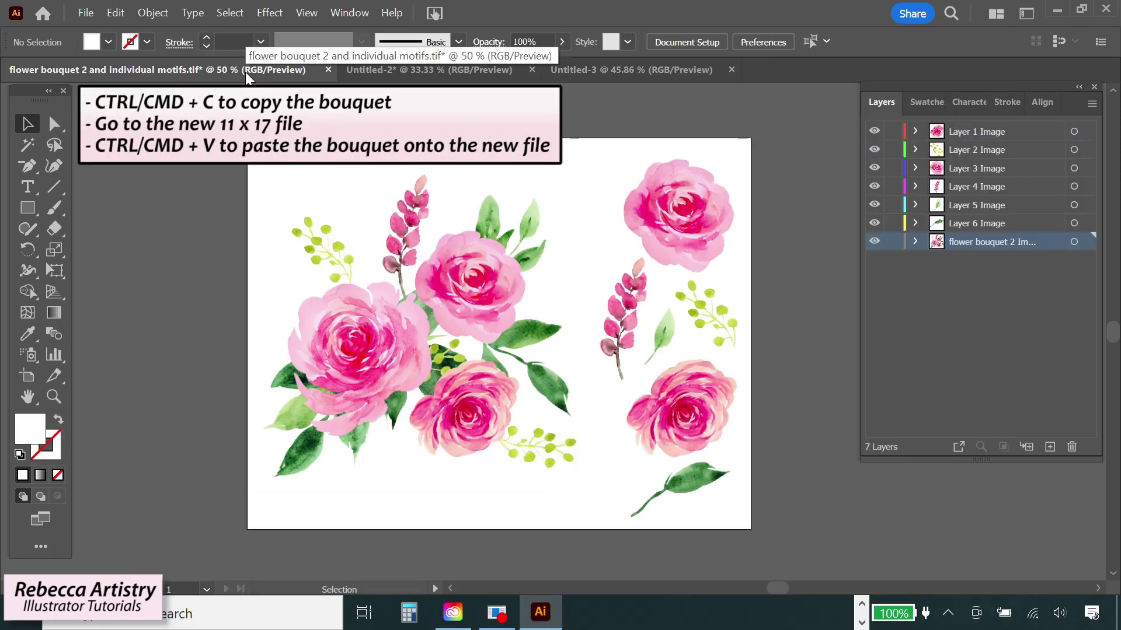
{"action": "left_click", "coordinate": [480, 283]}
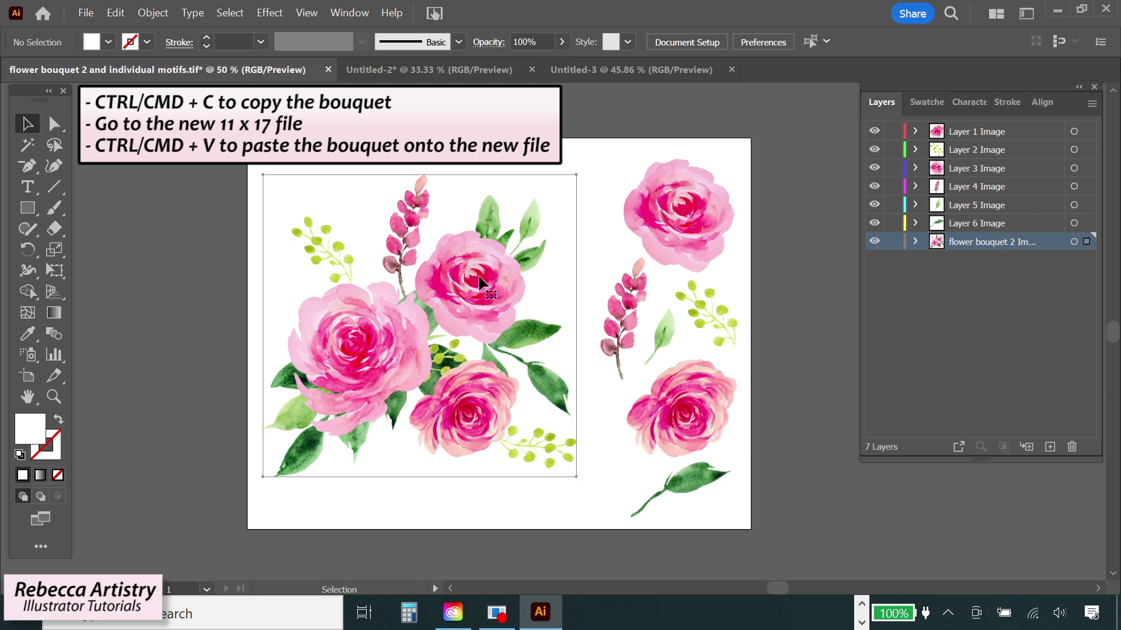
{"action": "left_click", "coordinate": [600, 70]}
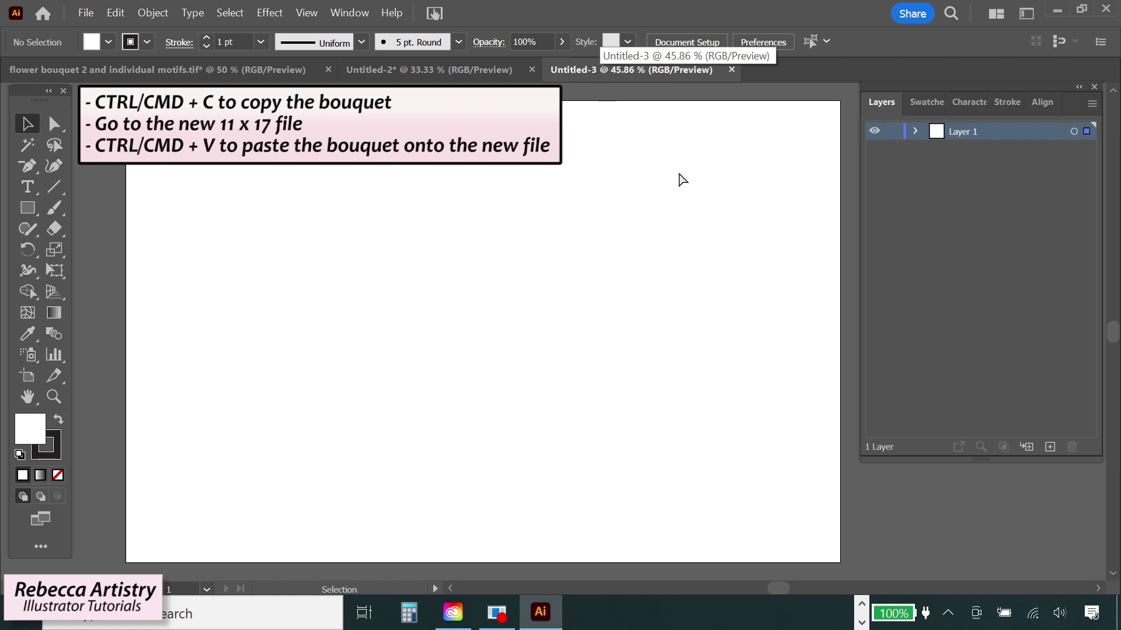
{"action": "key", "text": "ctrl+v"}
{"action": "left_click_drag", "start_coordinate": [545, 299], "coordinate": [352, 297]}
{"action": "left_click", "coordinate": [575, 352]}
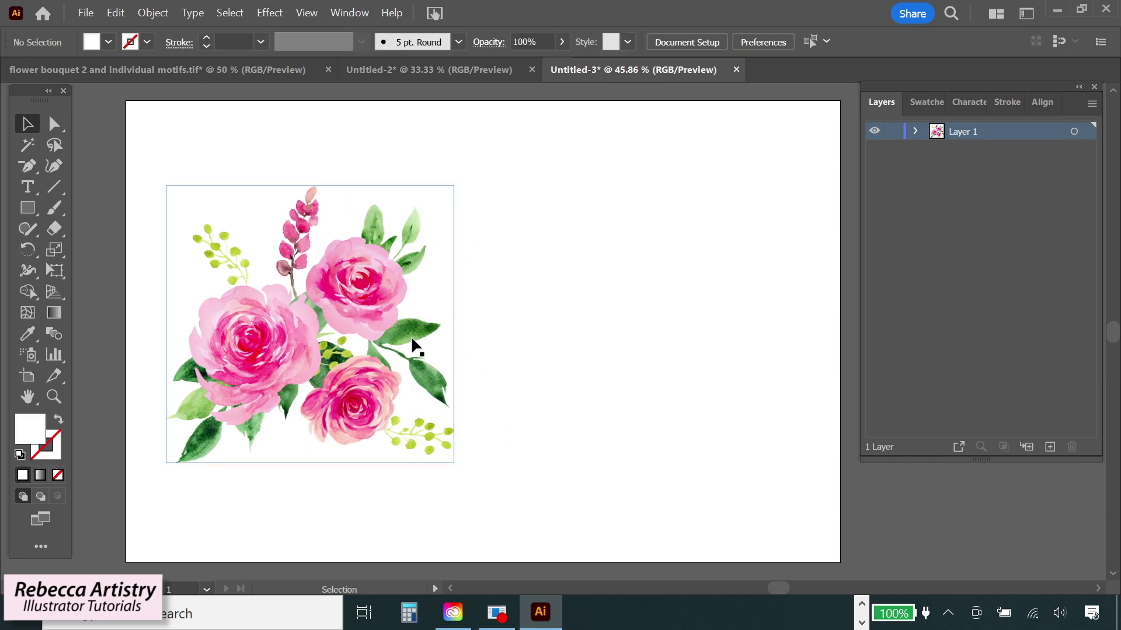
Duplicate the bouquet image onto the artboard's right half and shift the original slightly toward the center
{"action": "left_click", "coordinate": [409, 338]}
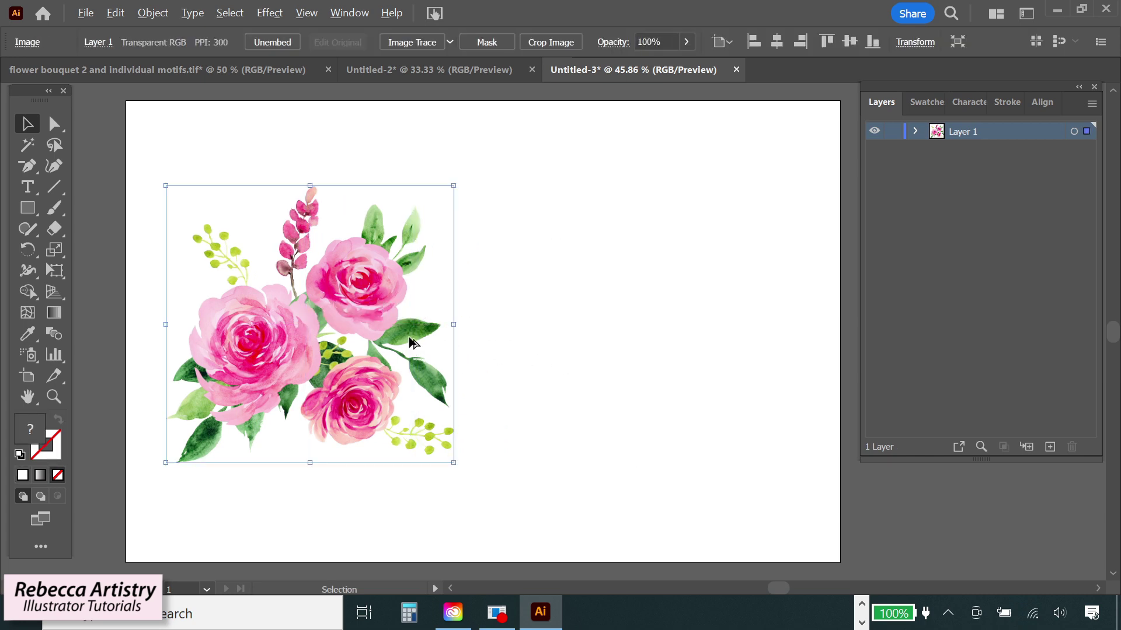
{"action": "left_click_drag", "start_coordinate": [408, 335], "coordinate": [748, 343]}
{"action": "left_click", "coordinate": [643, 481]}
{"action": "left_click_drag", "start_coordinate": [380, 318], "coordinate": [408, 318]}
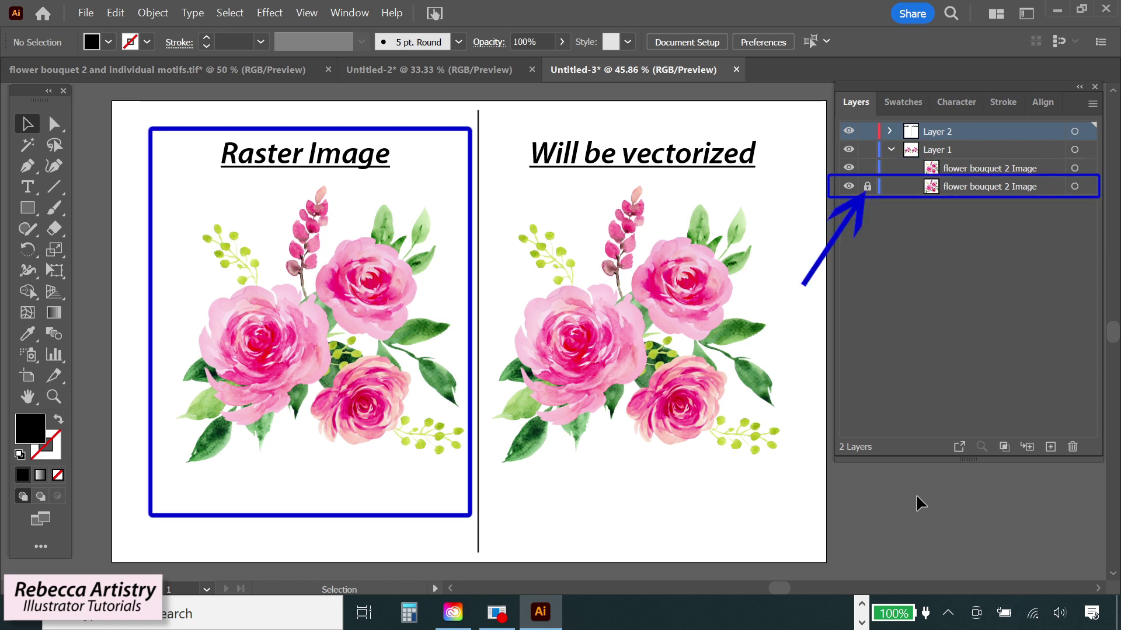
Draw a blue rectangle as a background behind the left bouquet and extend its upper edge slightly
{"action": "key", "text": "t"}
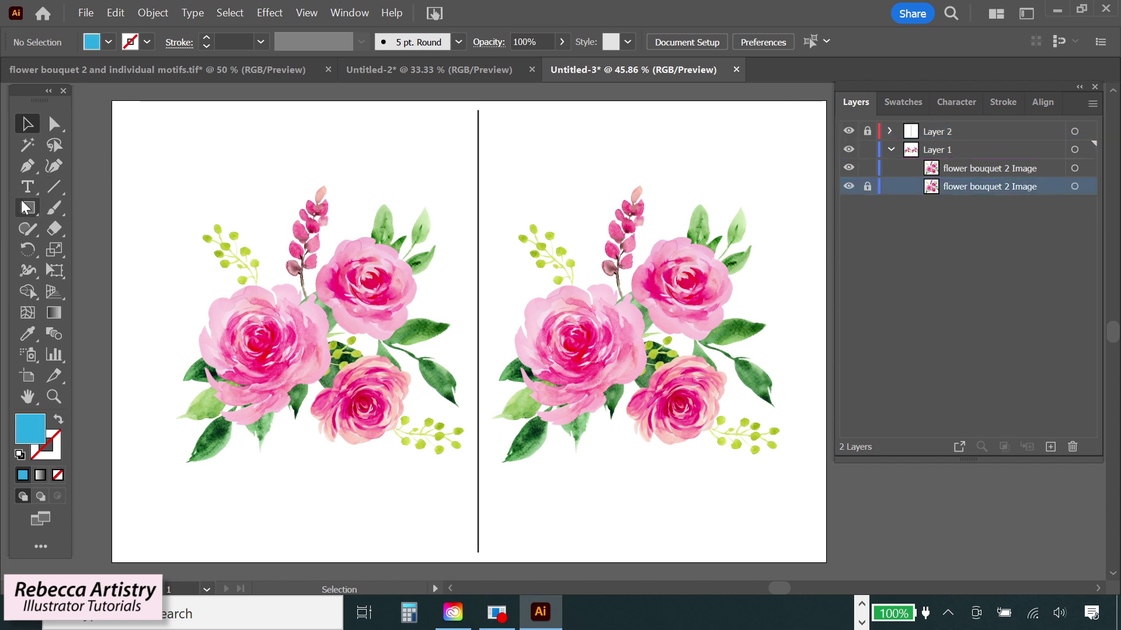
{"action": "left_click", "coordinate": [28, 208]}
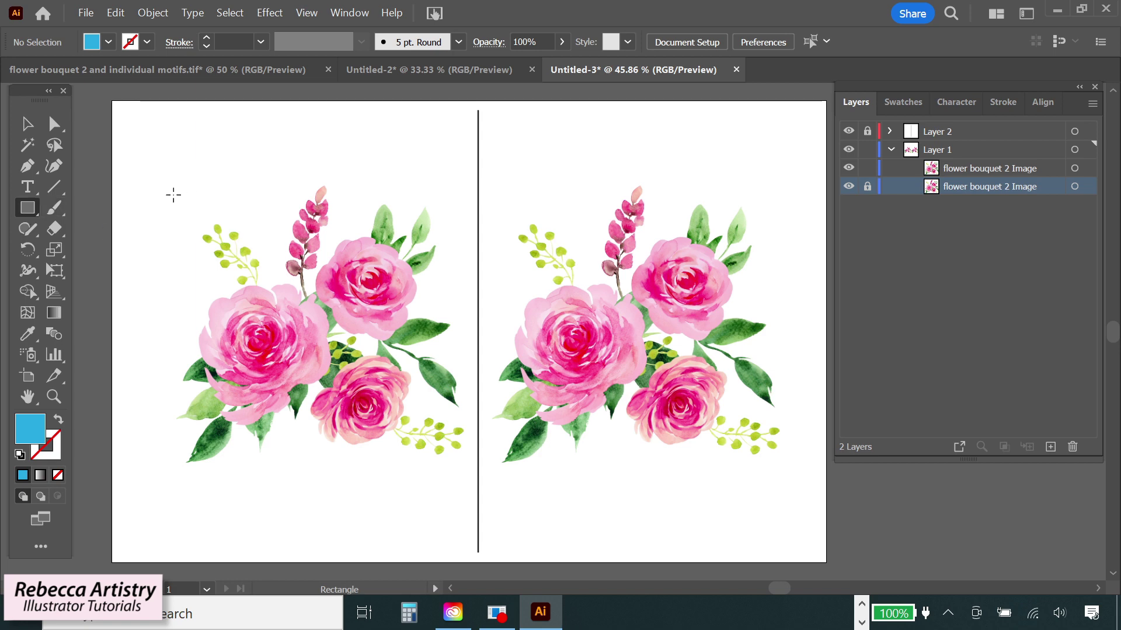
{"action": "left_click_drag", "start_coordinate": [146, 186], "coordinate": [467, 500]}
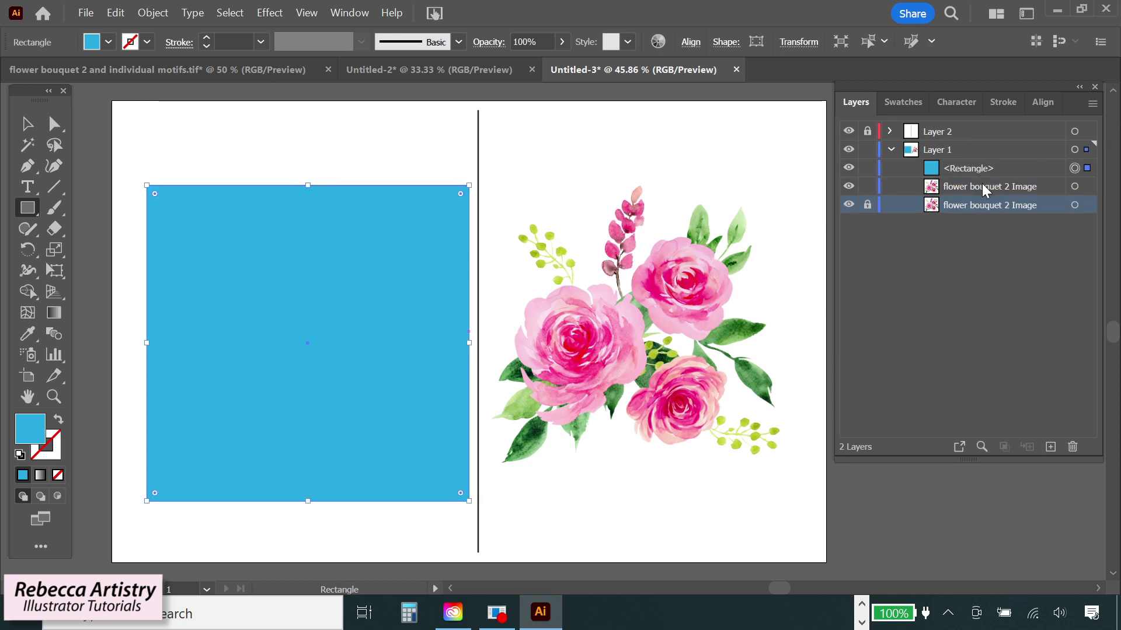
{"action": "left_click_drag", "start_coordinate": [995, 169], "coordinate": [993, 215]}
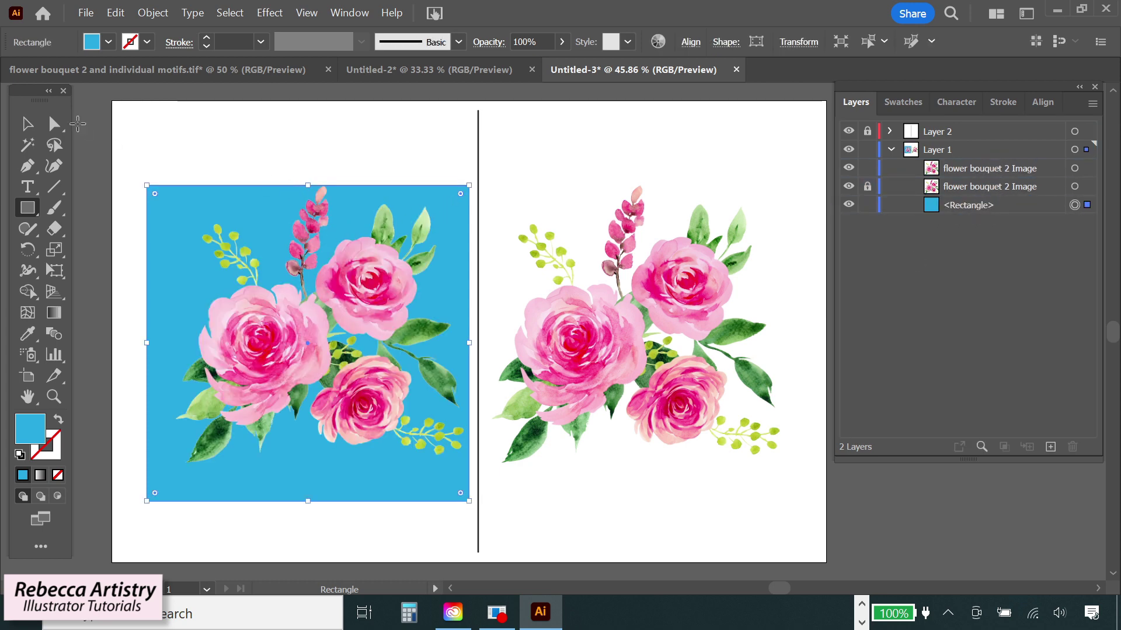
{"action": "left_click", "coordinate": [27, 125]}
{"action": "left_click_drag", "start_coordinate": [308, 185], "coordinate": [308, 182]}
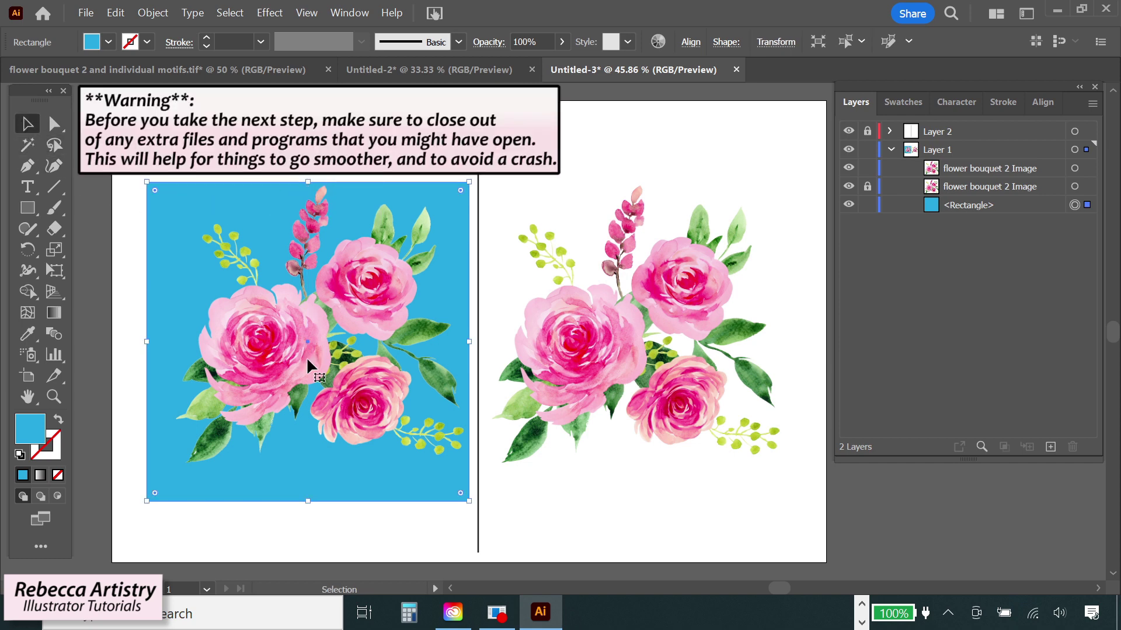
{"action": "left_click", "coordinate": [867, 527]}
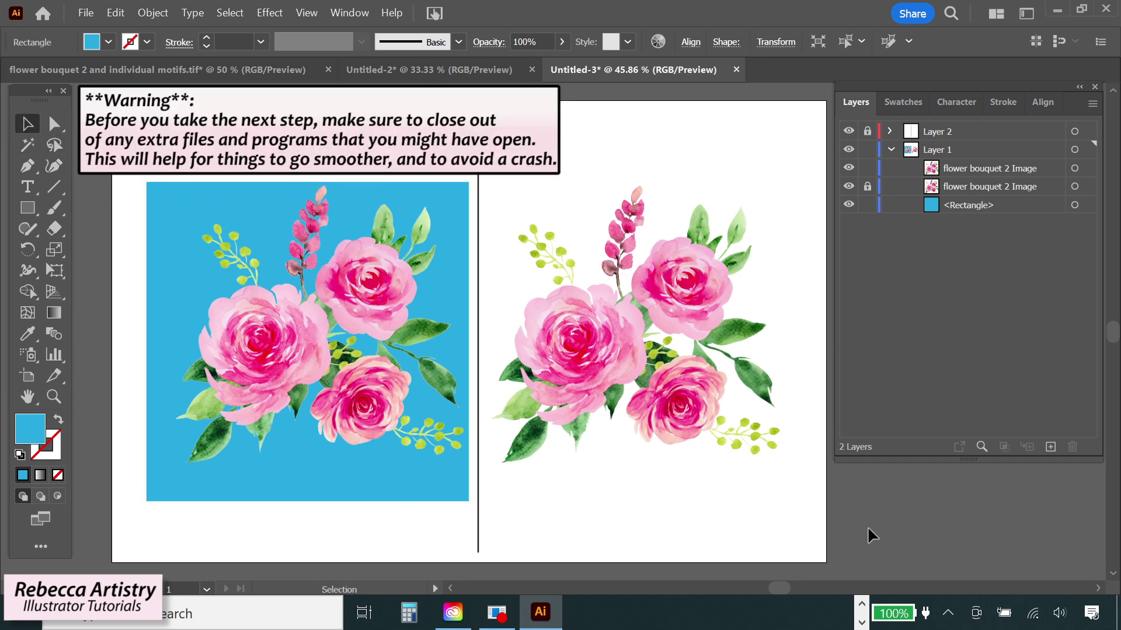
Duplicate the blue rectangle behind the right bouquet and lock both background rectangles
{"action": "left_click", "coordinate": [416, 489]}
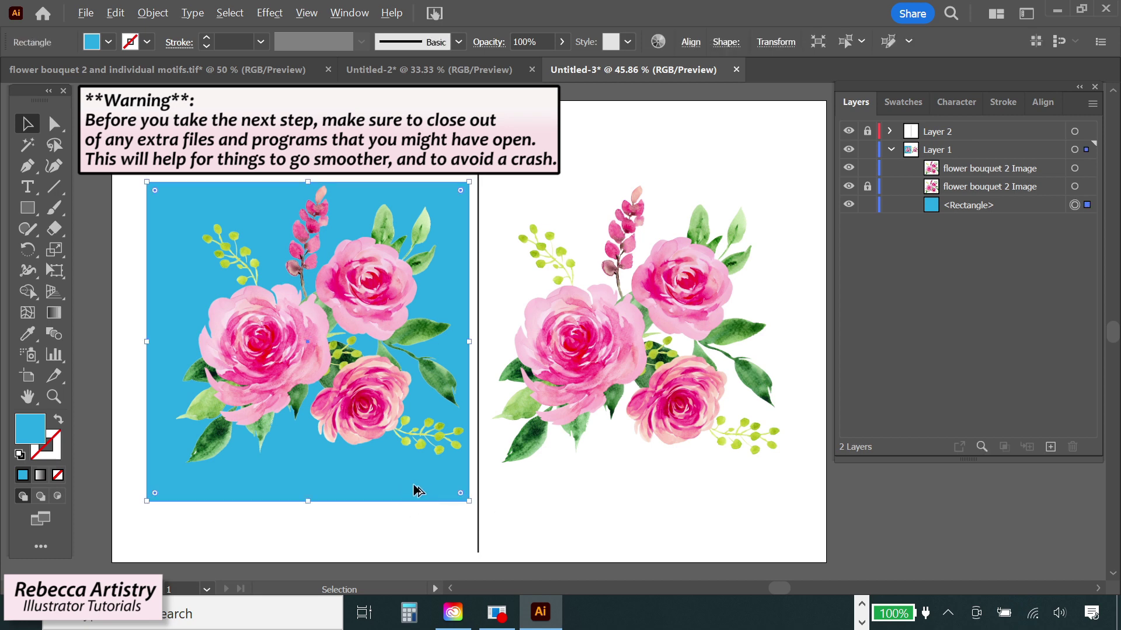
{"action": "left_click_drag", "start_coordinate": [416, 489], "coordinate": [753, 489]}
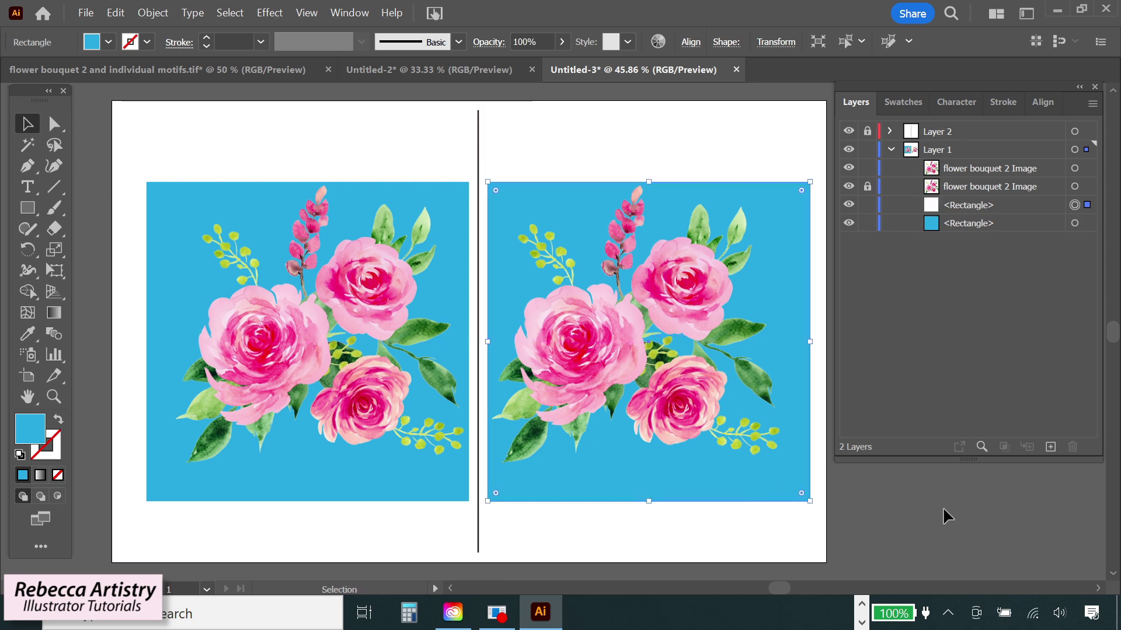
{"action": "left_click", "coordinate": [875, 513]}
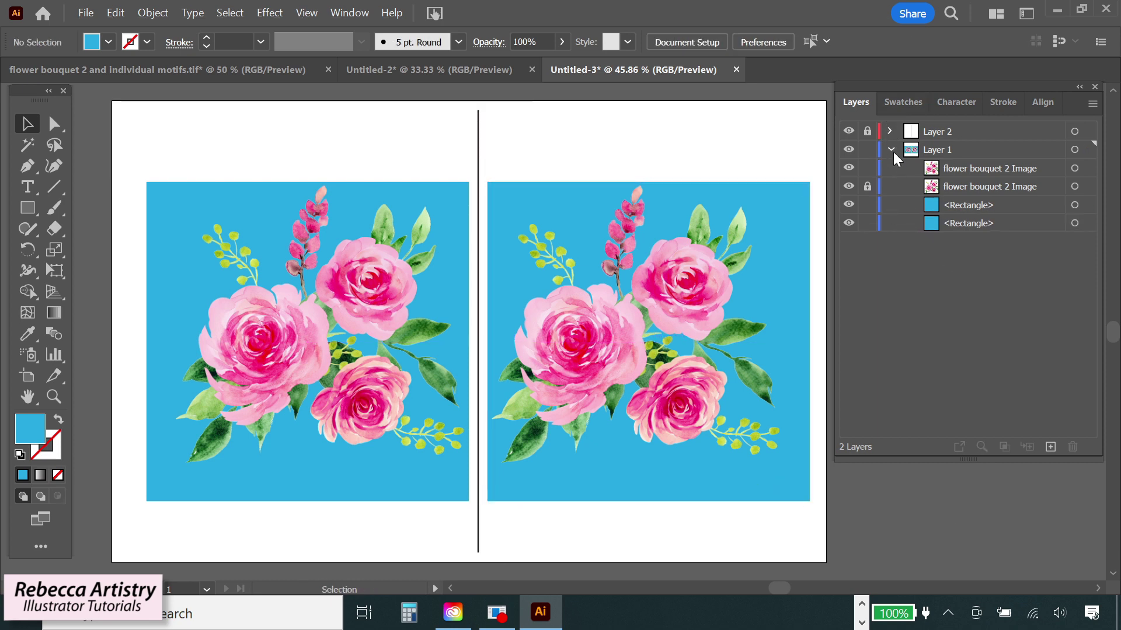
{"action": "left_click", "coordinate": [866, 204]}
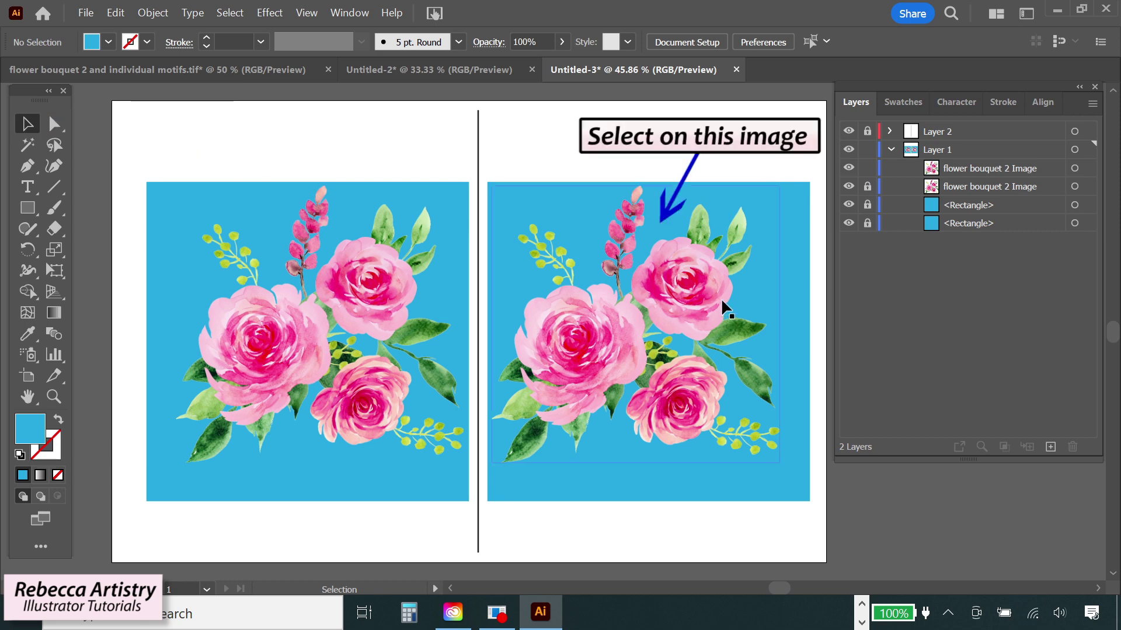
Image trace the bouquet on the artboard's right half with the High Fidelity Photo preset
{"action": "left_click", "coordinate": [704, 297]}
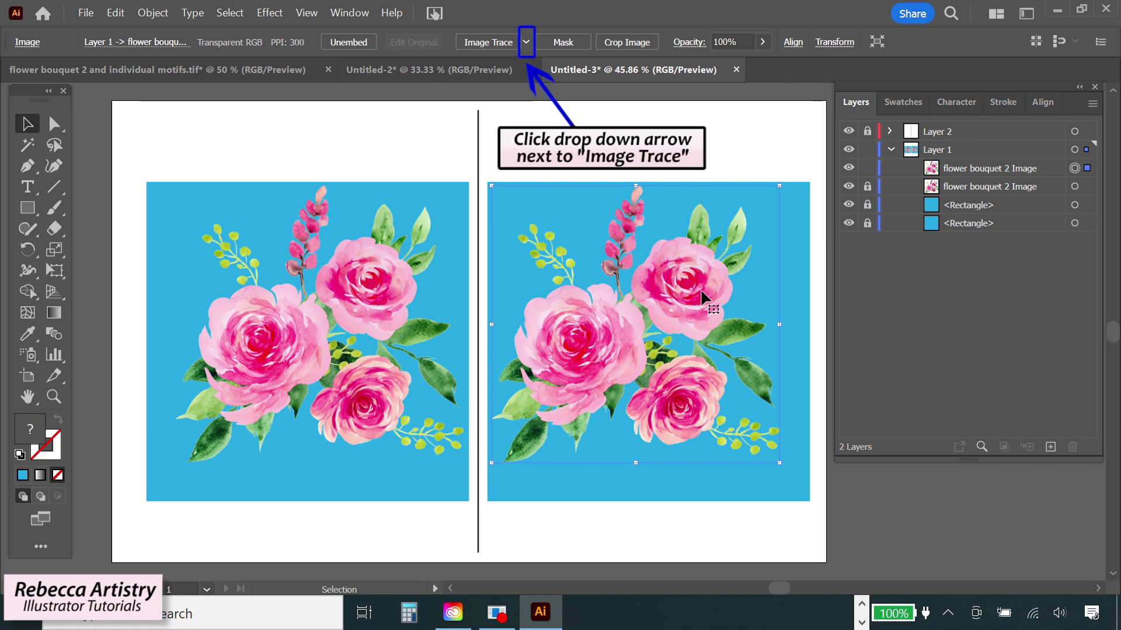
{"action": "left_click", "coordinate": [526, 42]}
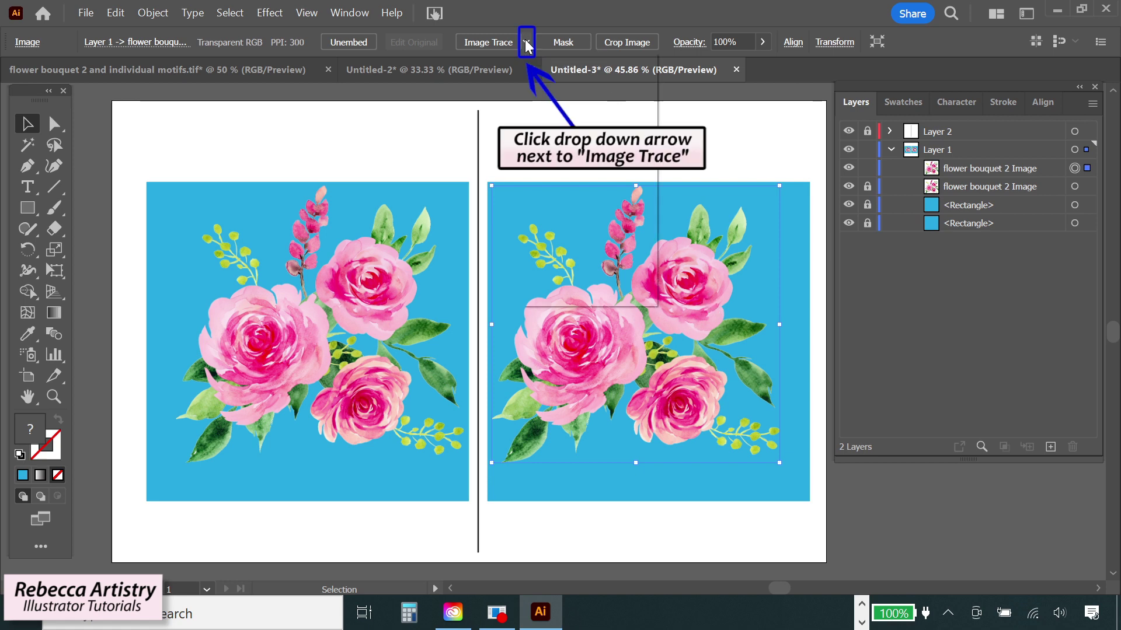
{"action": "left_click", "coordinate": [589, 103]}
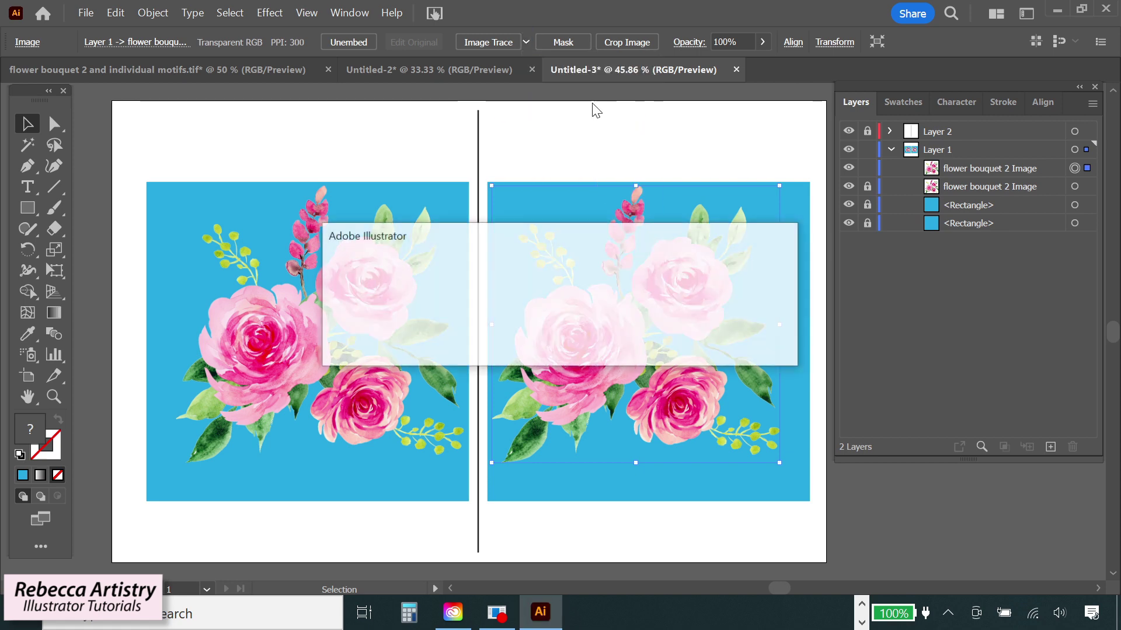
{"action": "left_click", "coordinate": [660, 329]}
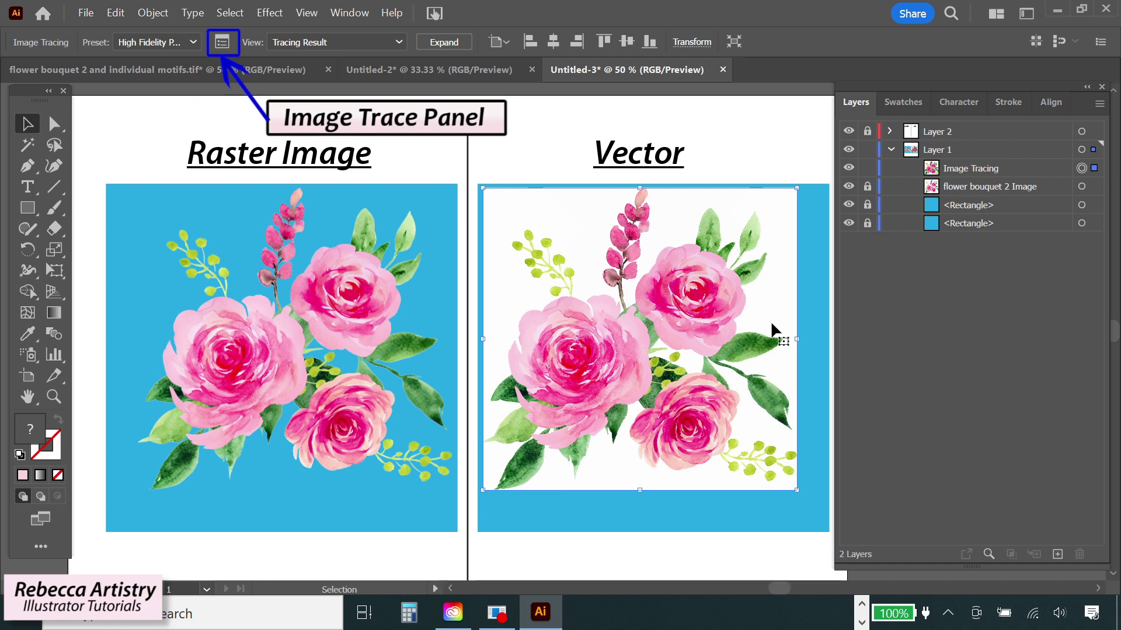
Open the detailed Image Trace settings and try different Colors values for the traced bouquet, such as 41 and 91
{"action": "left_click", "coordinate": [227, 42]}
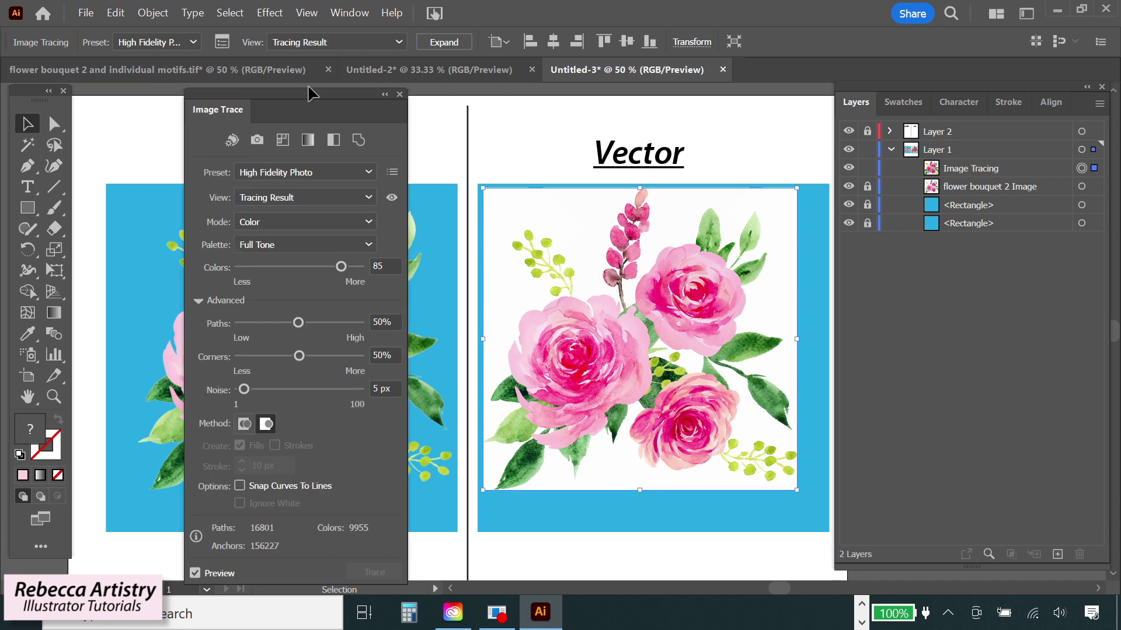
{"action": "left_click_drag", "start_coordinate": [312, 92], "coordinate": [314, 89]}
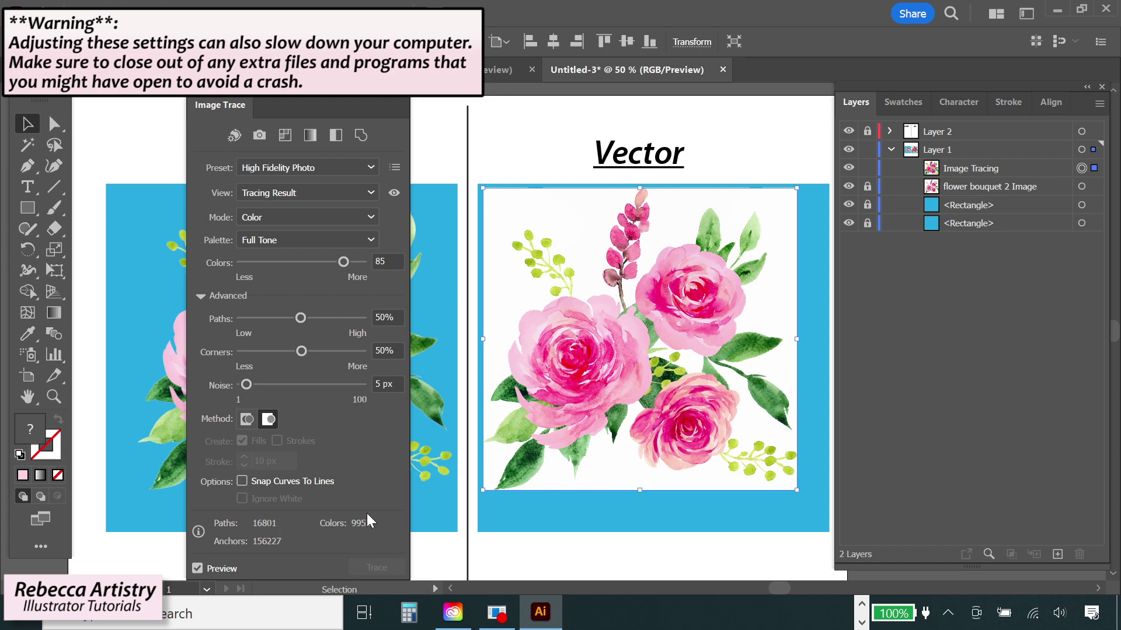
{"action": "left_click_drag", "start_coordinate": [343, 262], "coordinate": [287, 261]}
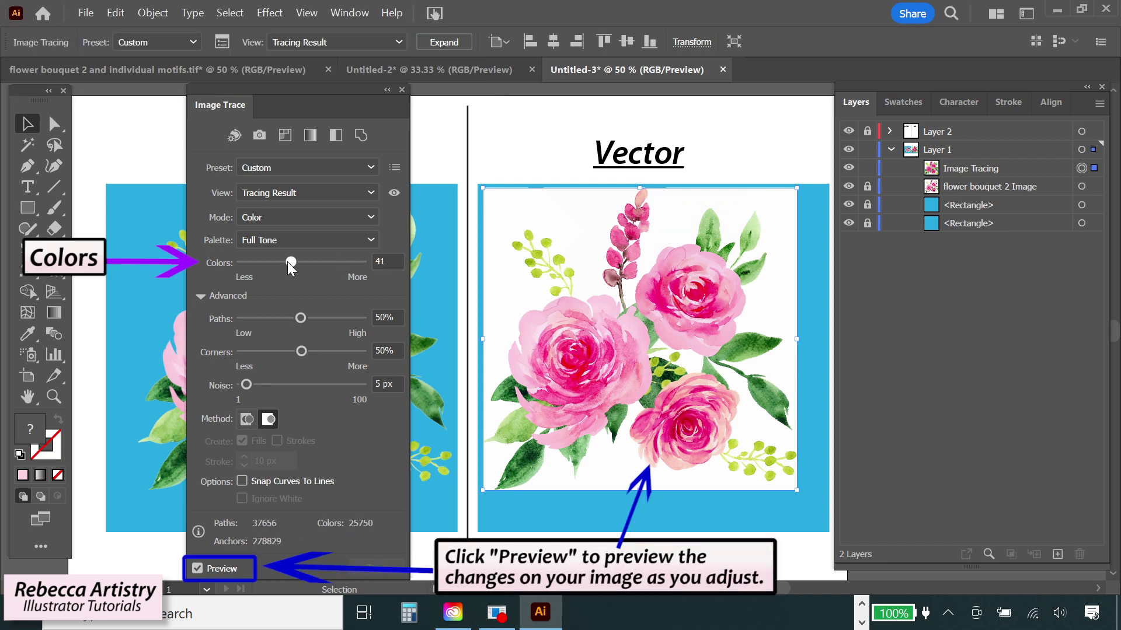
{"action": "left_click", "coordinate": [352, 260]}
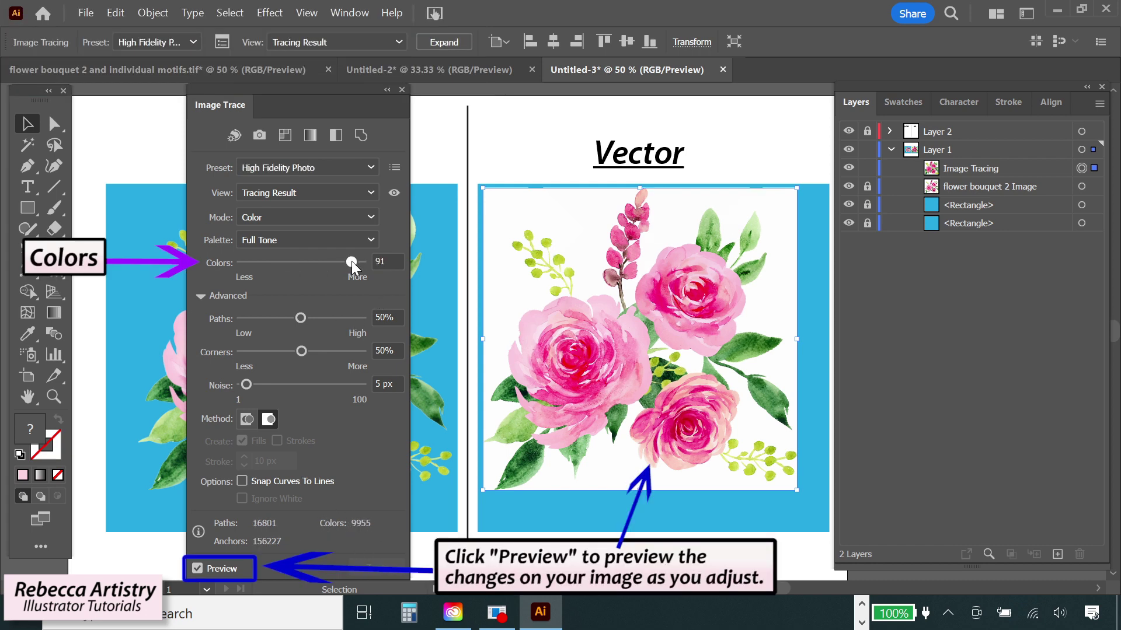
{"action": "left_click_drag", "start_coordinate": [351, 261], "coordinate": [359, 263]}
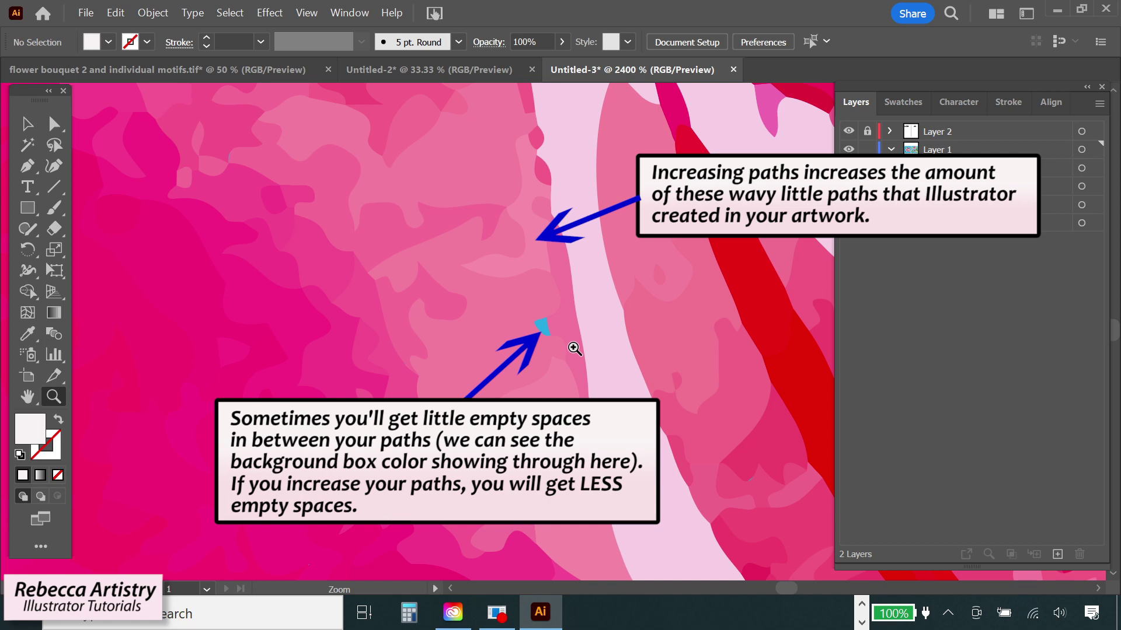
Close the small blue gap in the rose petal by directly moving the adjoining pink shape's anchor point over it
{"action": "left_click", "coordinate": [573, 349], "text": "alt"}
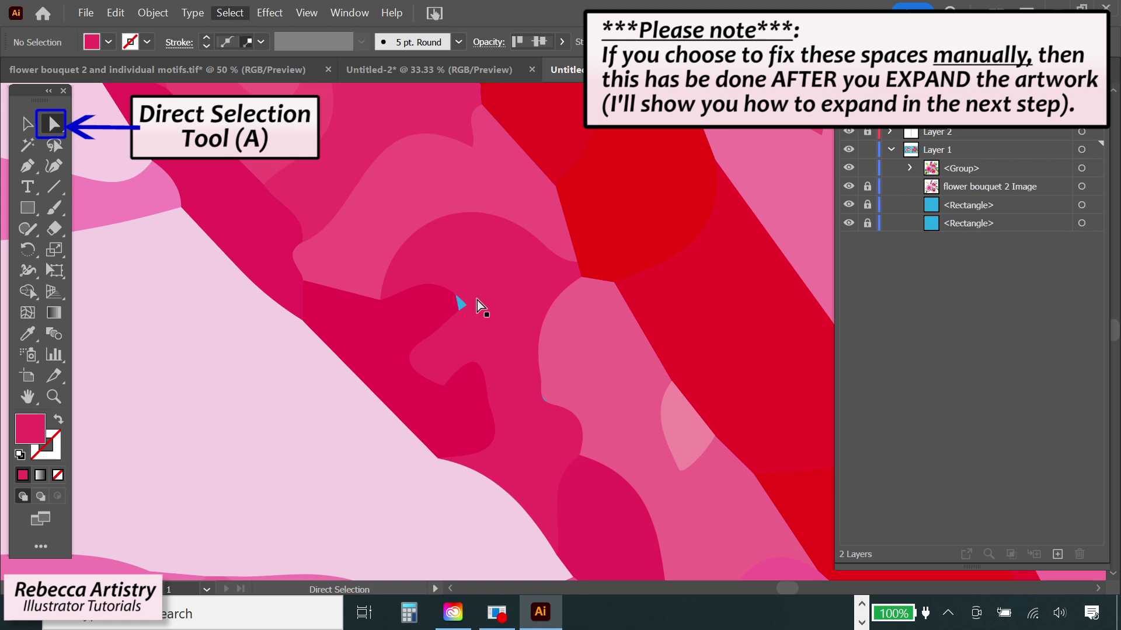
{"action": "left_click", "coordinate": [477, 300]}
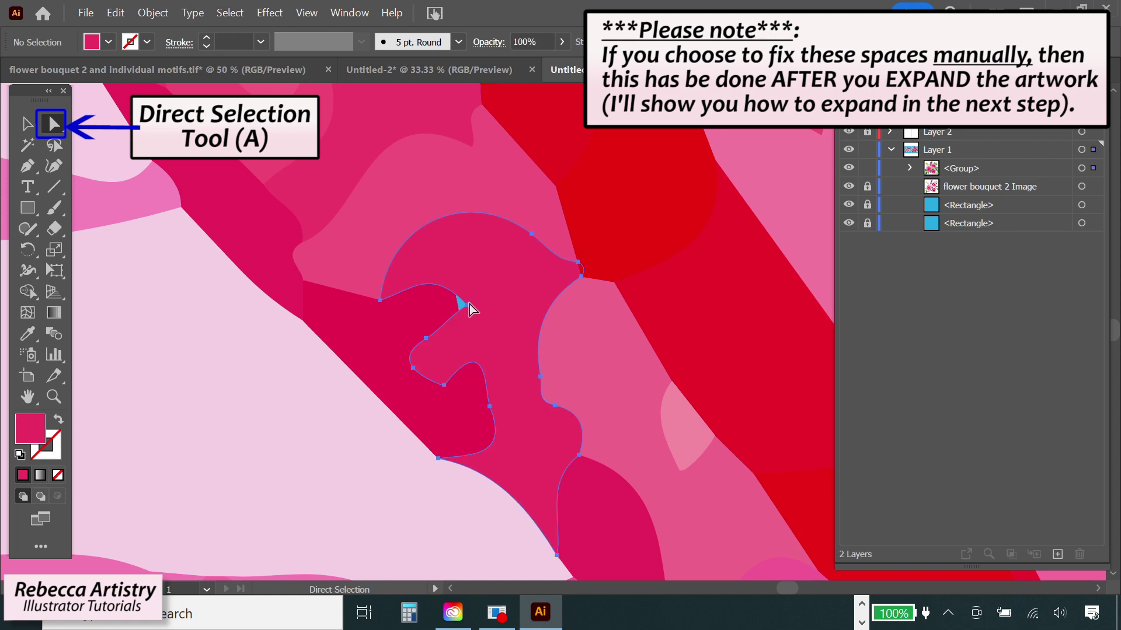
{"action": "left_click", "coordinate": [465, 305]}
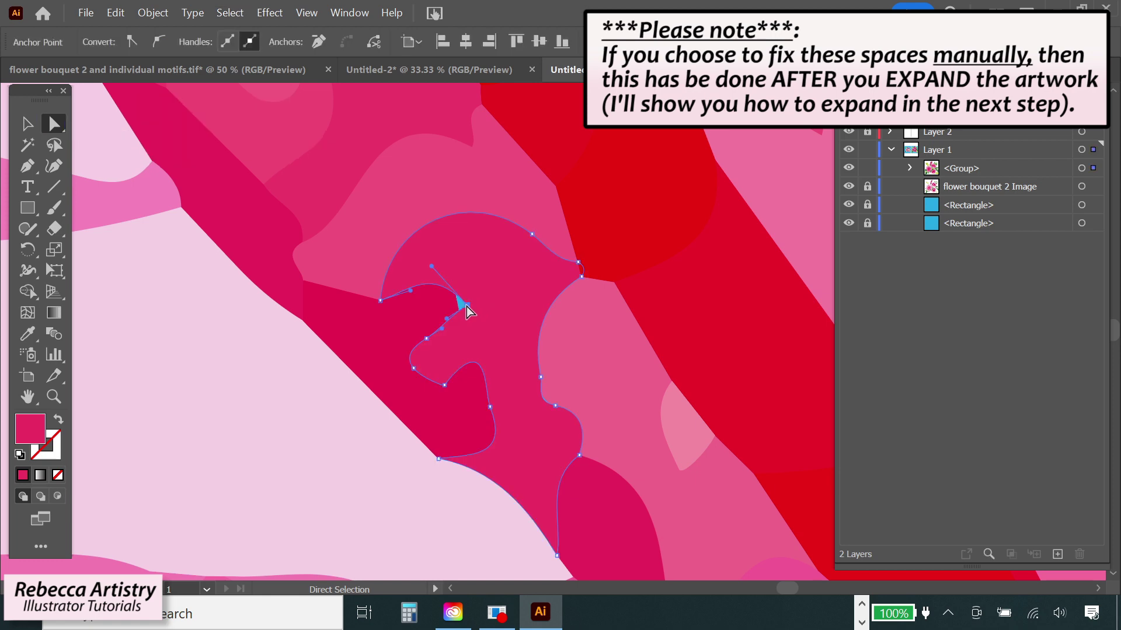
{"action": "left_click_drag", "start_coordinate": [466, 306], "coordinate": [460, 304]}
{"action": "left_click", "coordinate": [576, 291]}
{"action": "key", "text": "a"}
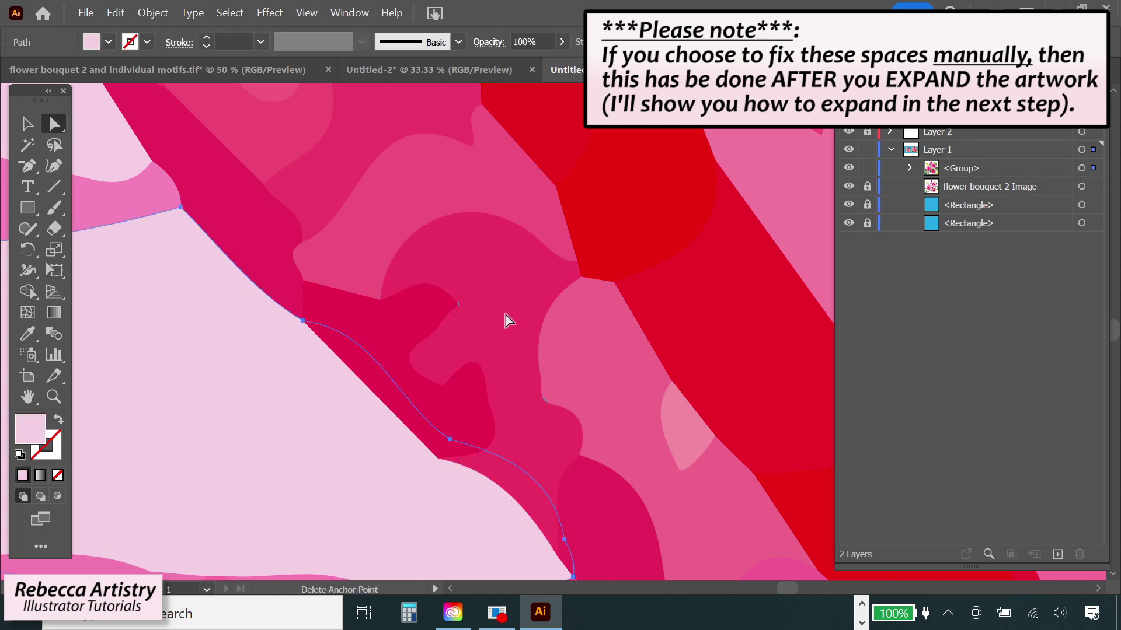
{"action": "left_click", "coordinate": [505, 315]}
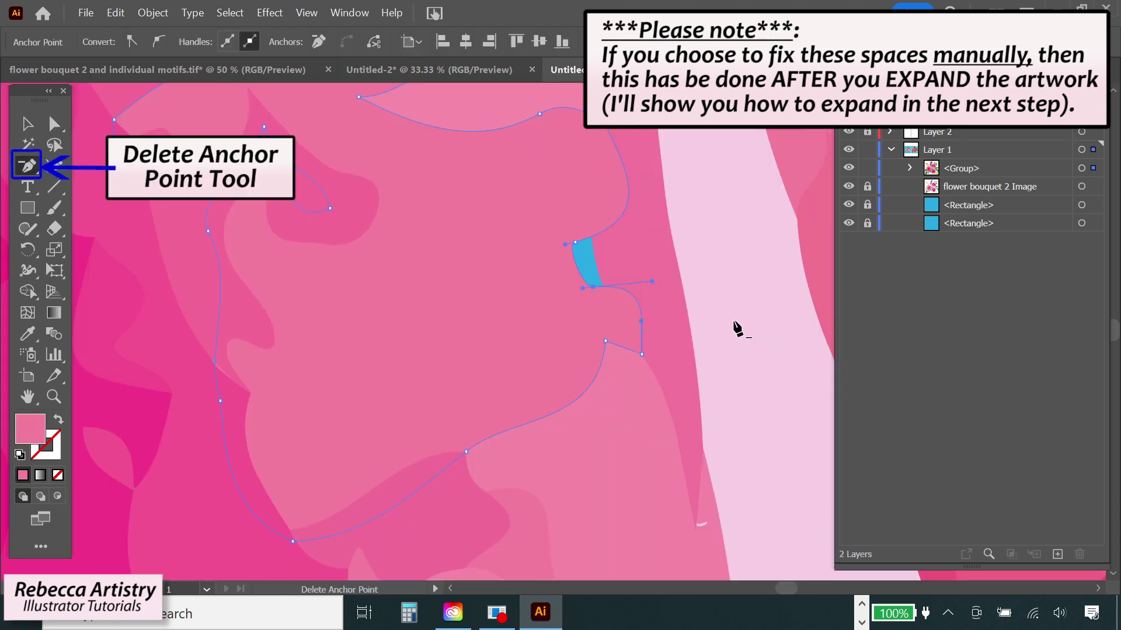
Remove the anchor point beside the blue gap in the pink petal shape with the Delete Anchor Point tool
{"action": "left_click", "coordinate": [593, 287]}
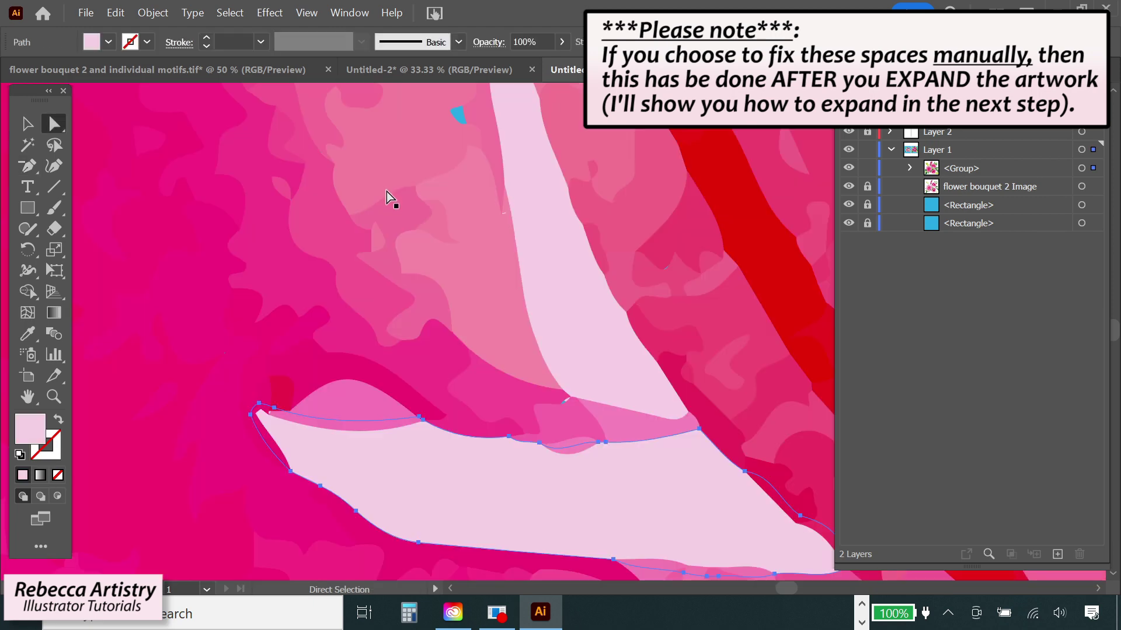
{"action": "scroll", "coordinate": [316, 233], "scroll_direction": "up", "scroll_amount": 4}
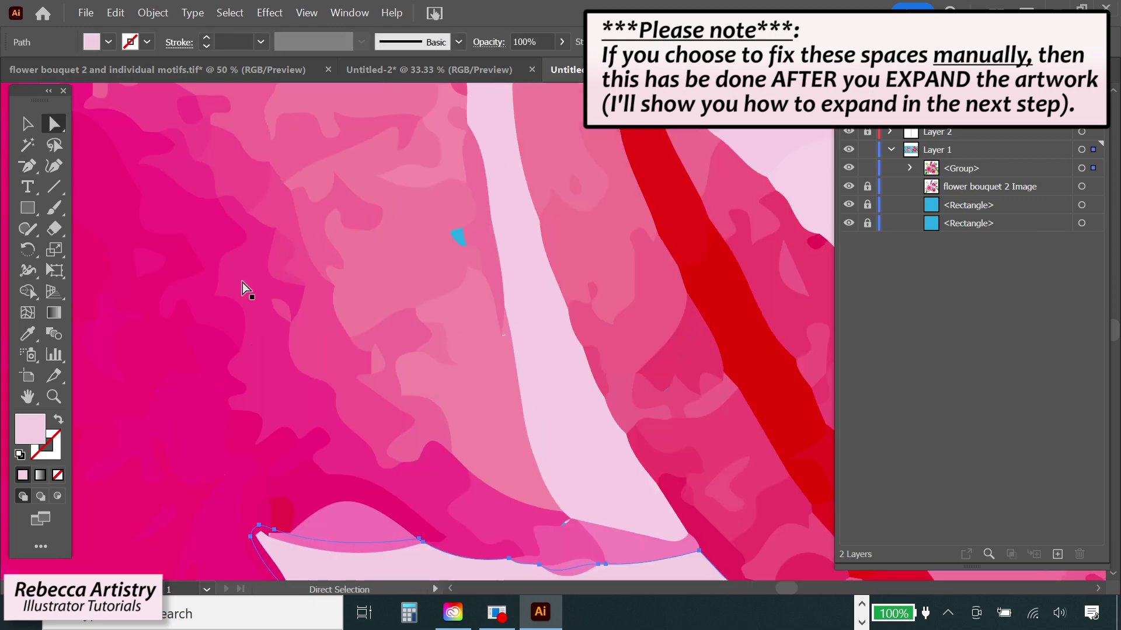
{"action": "left_click", "coordinate": [55, 399]}
{"action": "left_click", "coordinate": [488, 240]}
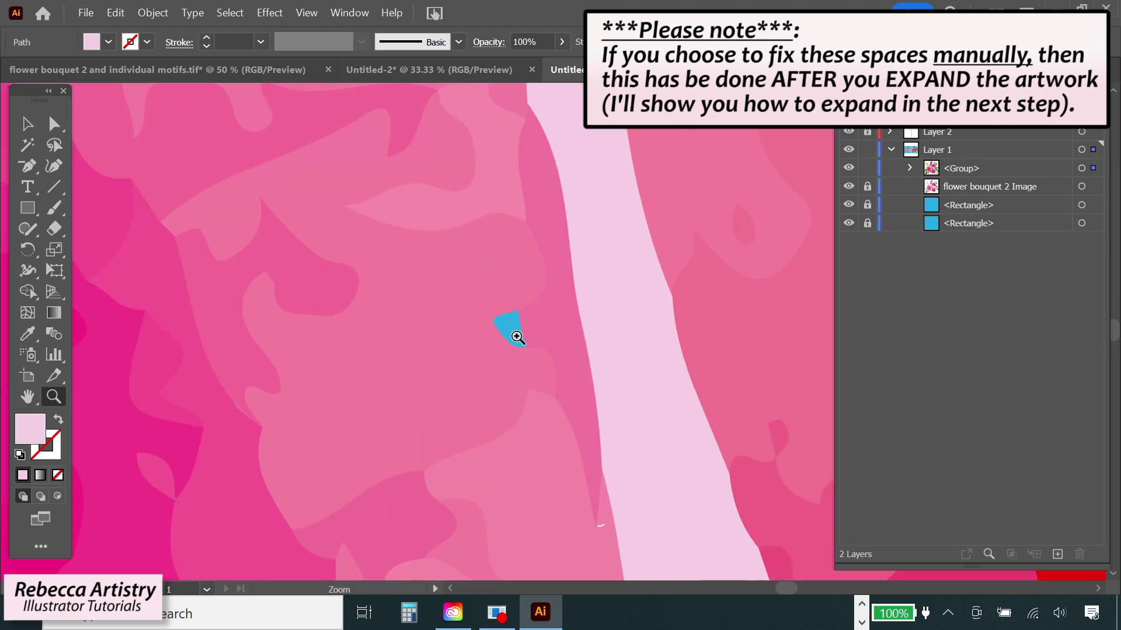
{"action": "left_click", "coordinate": [507, 324]}
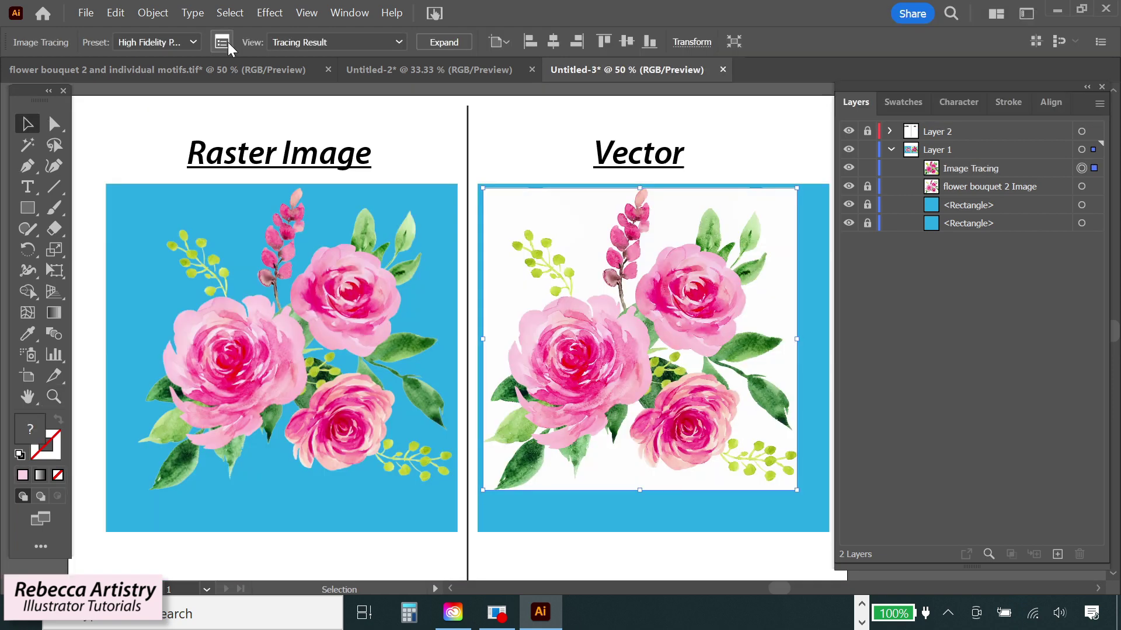
Reopen the Image Trace settings for the traced bouquet and raise Colors toward the maximum
{"action": "left_click", "coordinate": [228, 42]}
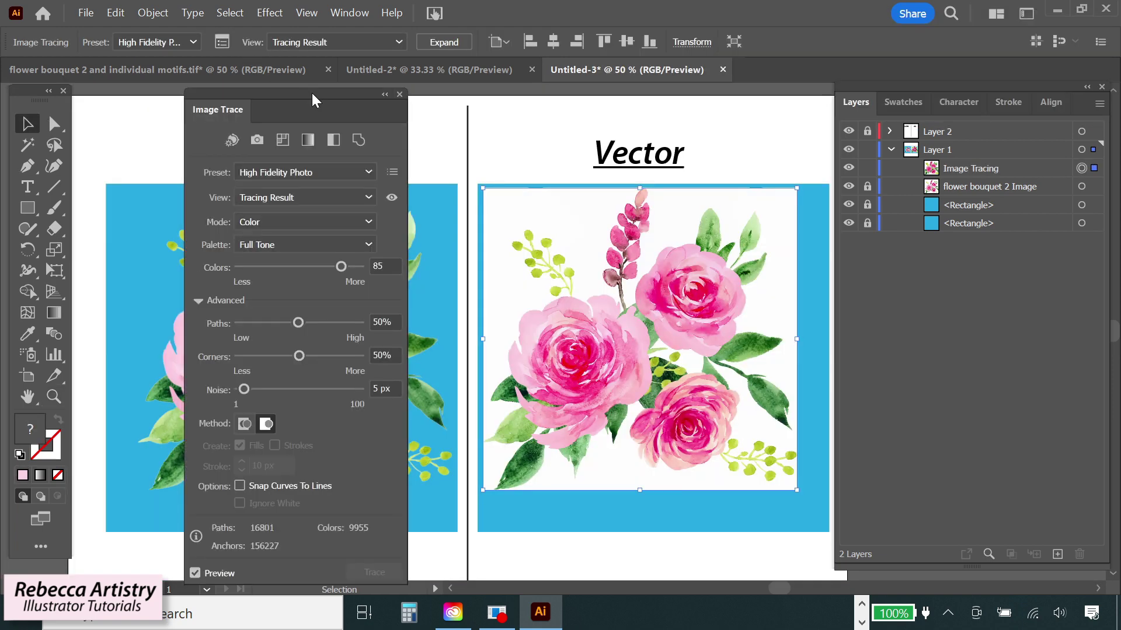
{"action": "left_click_drag", "start_coordinate": [312, 93], "coordinate": [314, 88]}
{"action": "mouse_move", "coordinate": [344, 262]}
{"action": "left_mouse_down"}
{"action": "mouse_move", "coordinate": [283, 261]}
{"action": "mouse_move", "coordinate": [359, 266]}
{"action": "left_mouse_up"}
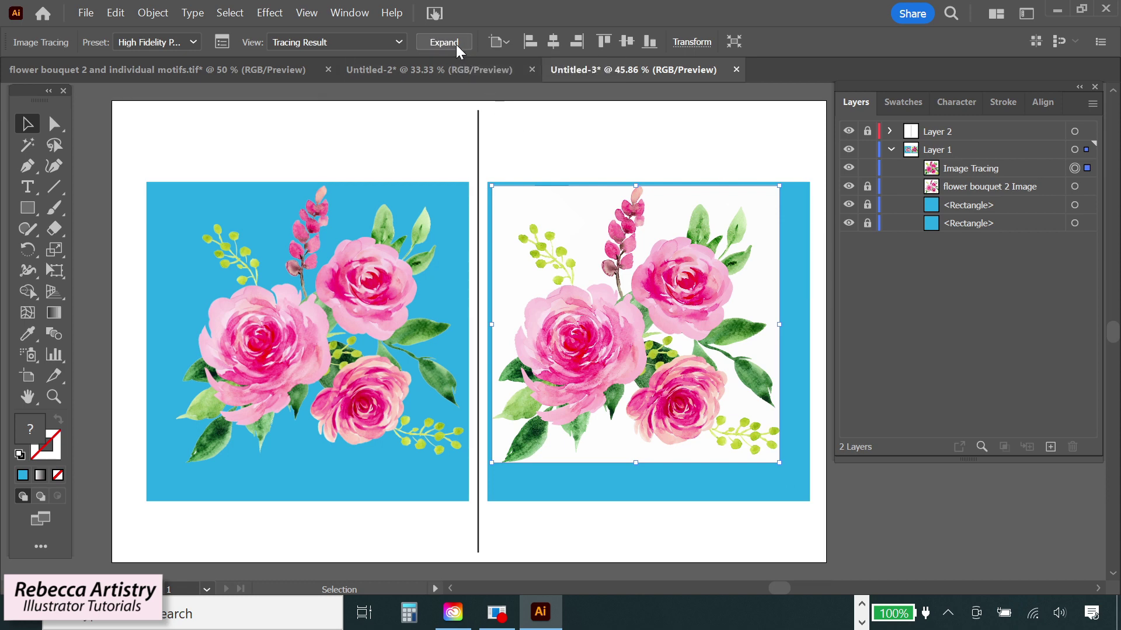
Expand the traced bouquet into individual editable vector shapes
{"action": "left_click", "coordinate": [456, 44]}
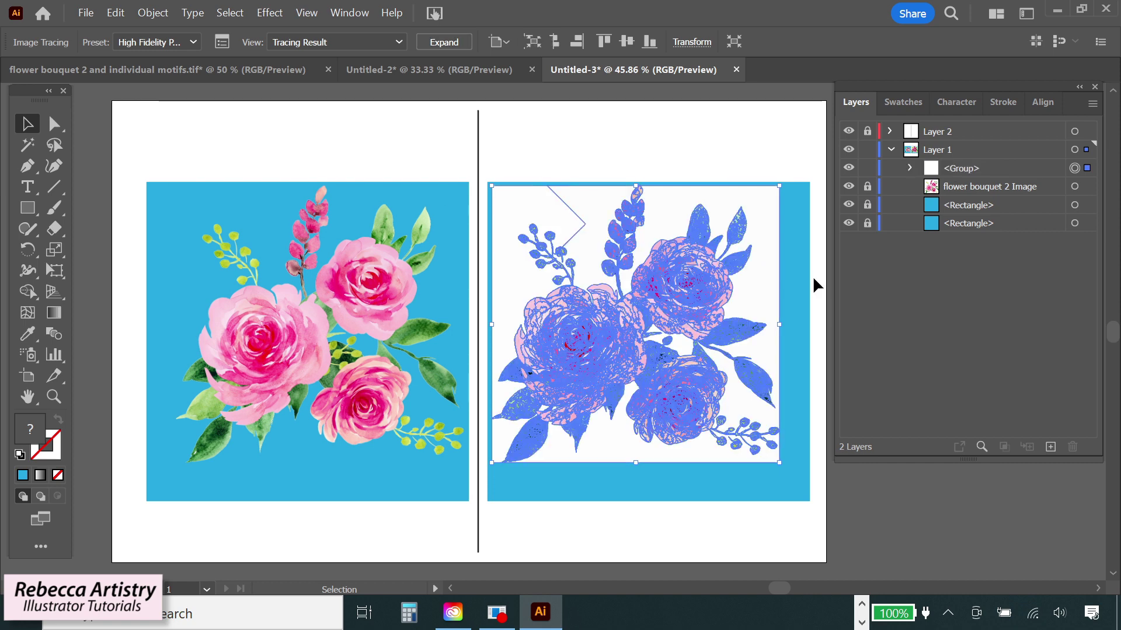
Examine the expanded bouquet's individual paths up close, especially around the large rose
{"action": "left_click", "coordinate": [51, 399]}
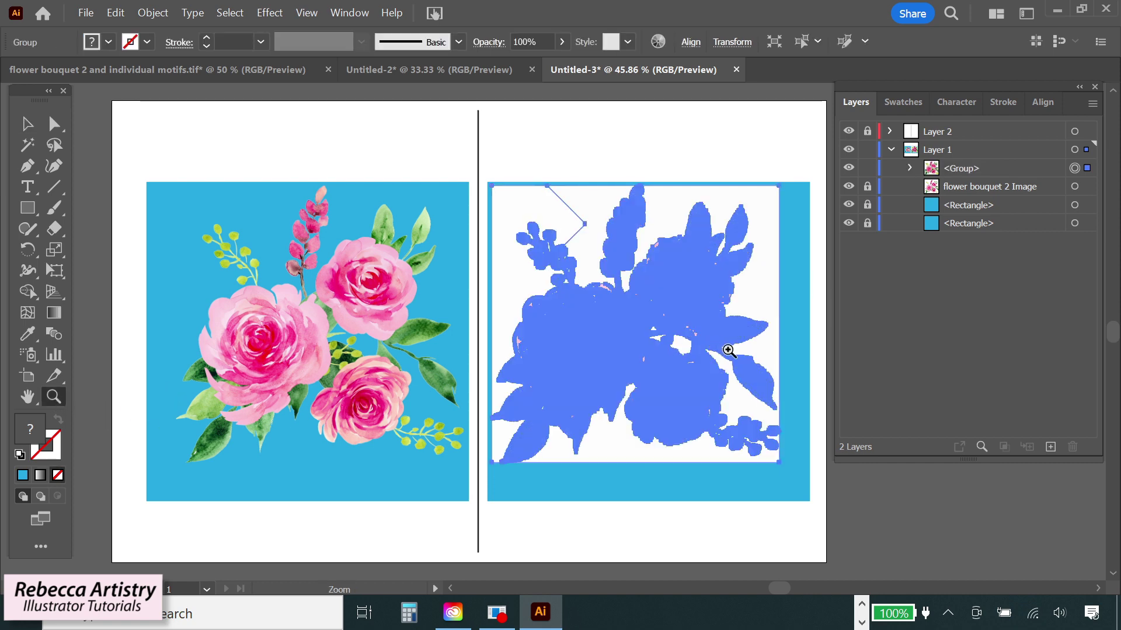
{"action": "left_click", "coordinate": [692, 338]}
{"action": "left_click", "coordinate": [494, 324]}
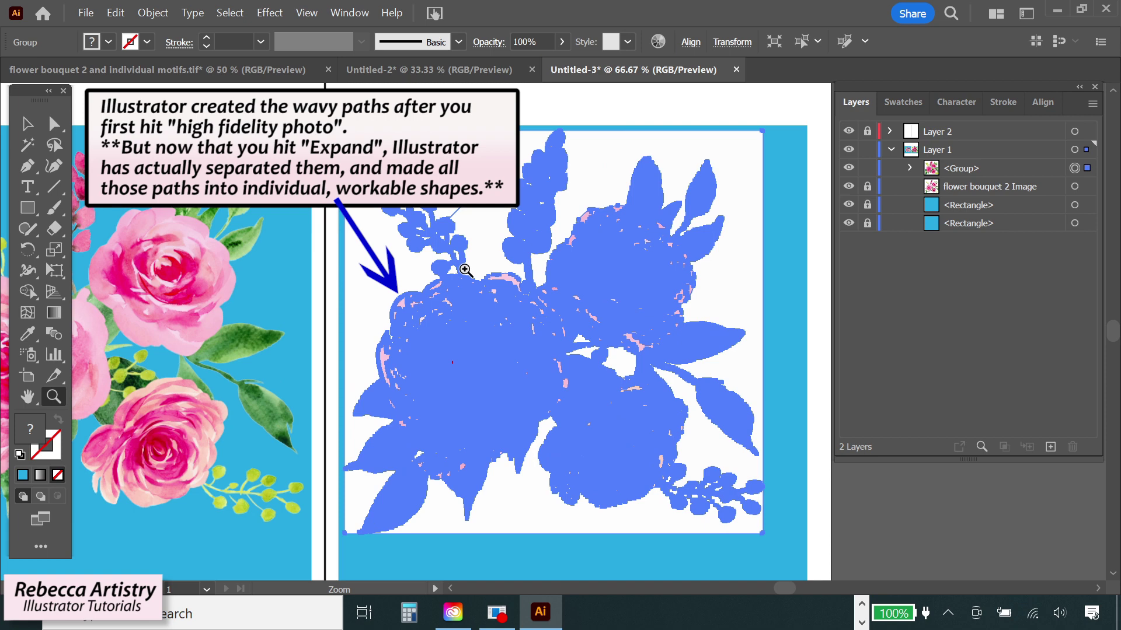
{"action": "left_click", "coordinate": [473, 278]}
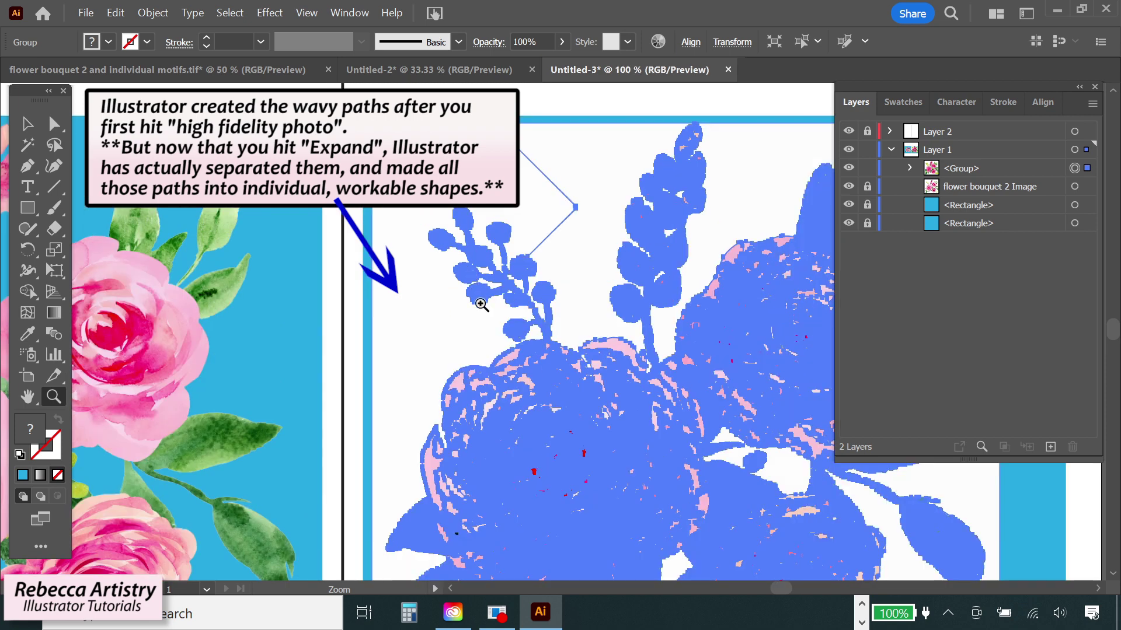
{"action": "left_click", "coordinate": [541, 371]}
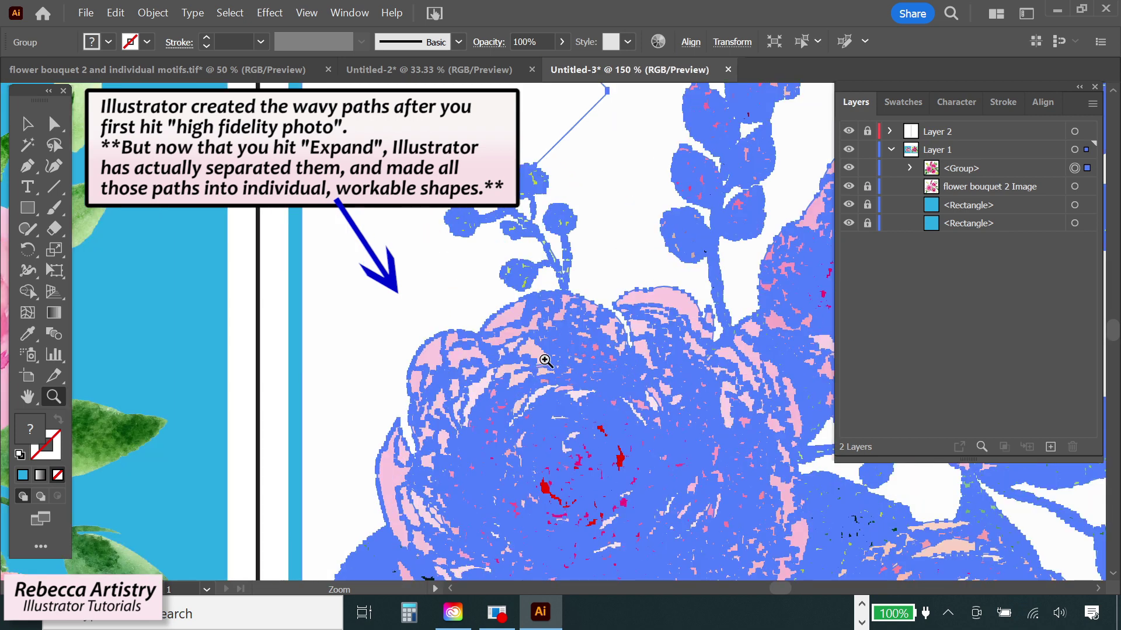
{"action": "left_click", "coordinate": [546, 362]}
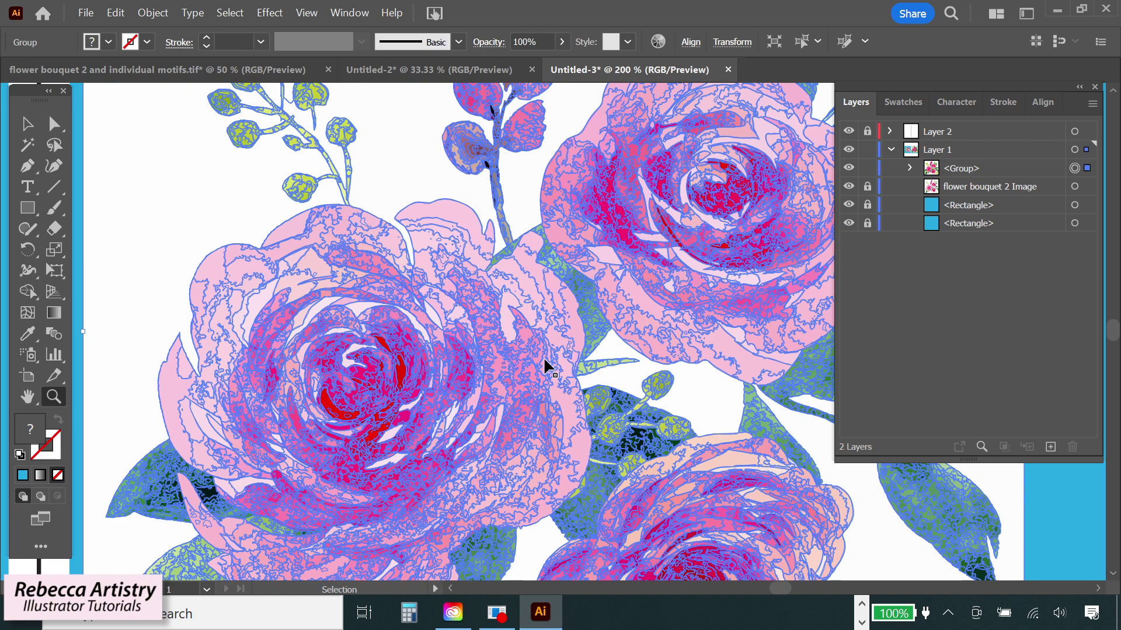
{"action": "left_click", "coordinate": [544, 368], "text": "alt"}
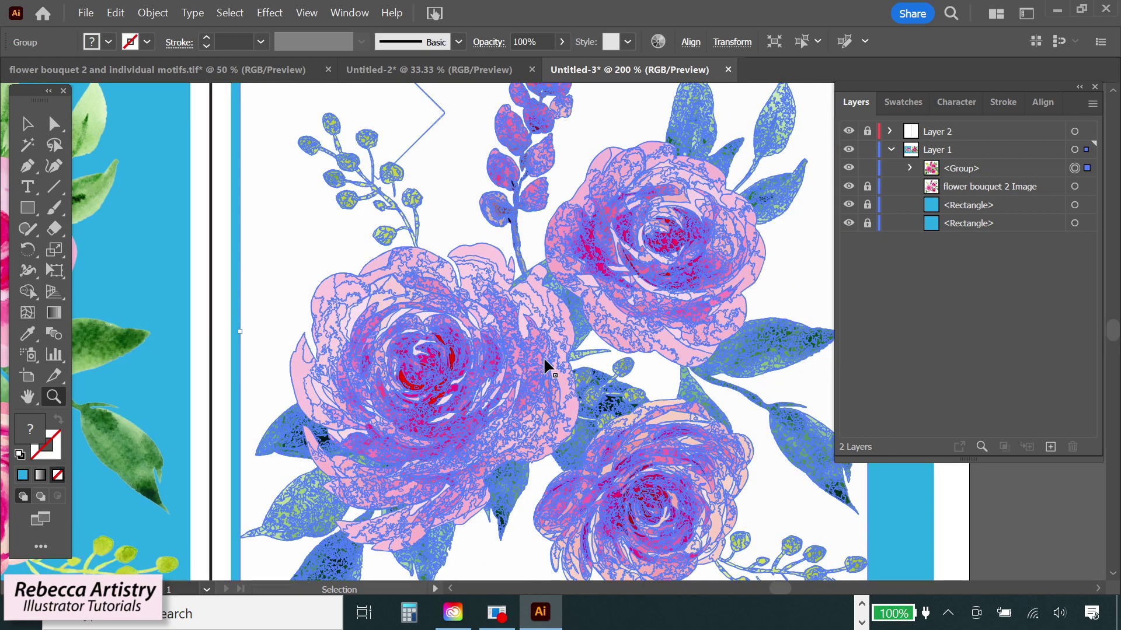
{"action": "left_click", "coordinate": [544, 356], "text": "alt"}
{"action": "left_click", "coordinate": [544, 356], "text": "alt"}
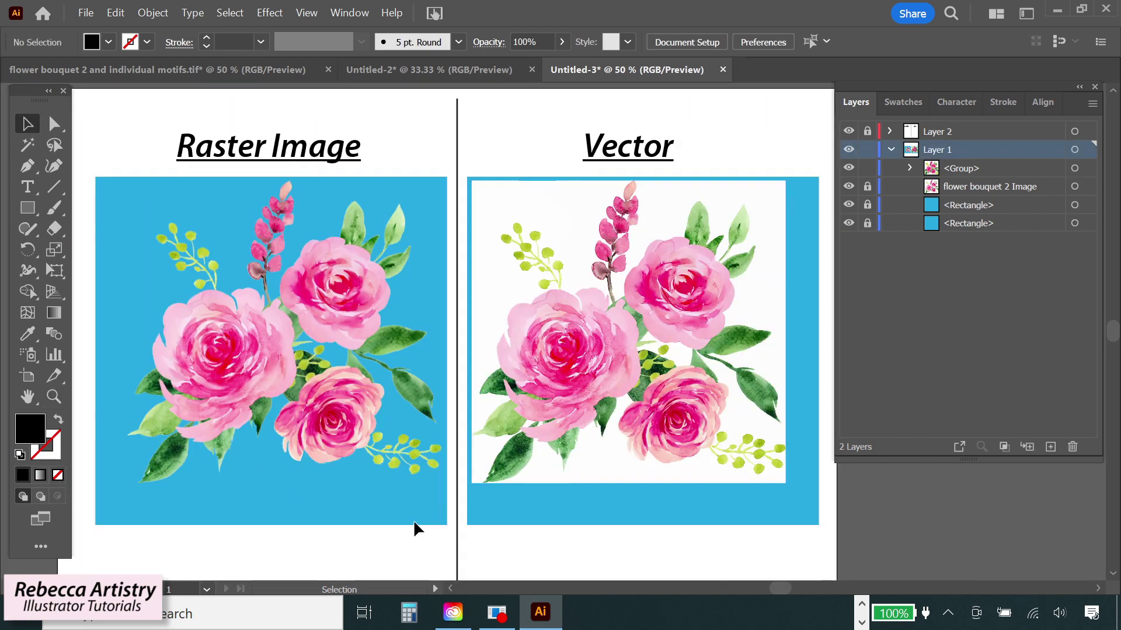
Directly select and delete the white background shapes surrounding the expanded vector bouquet
{"action": "left_click", "coordinate": [849, 224]}
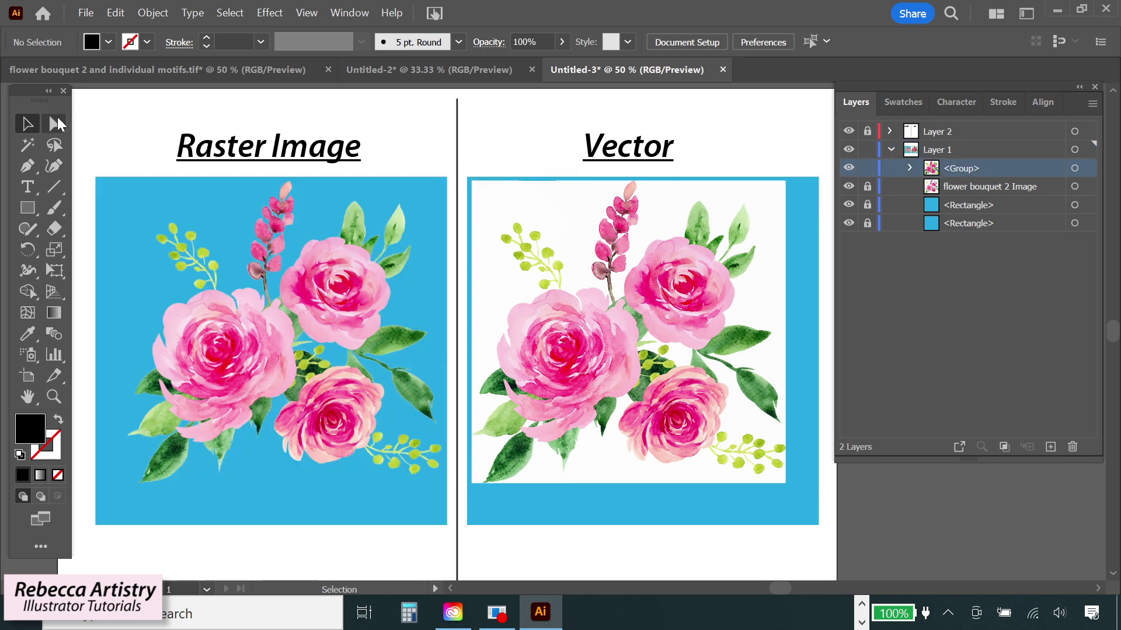
{"action": "key", "text": "a"}
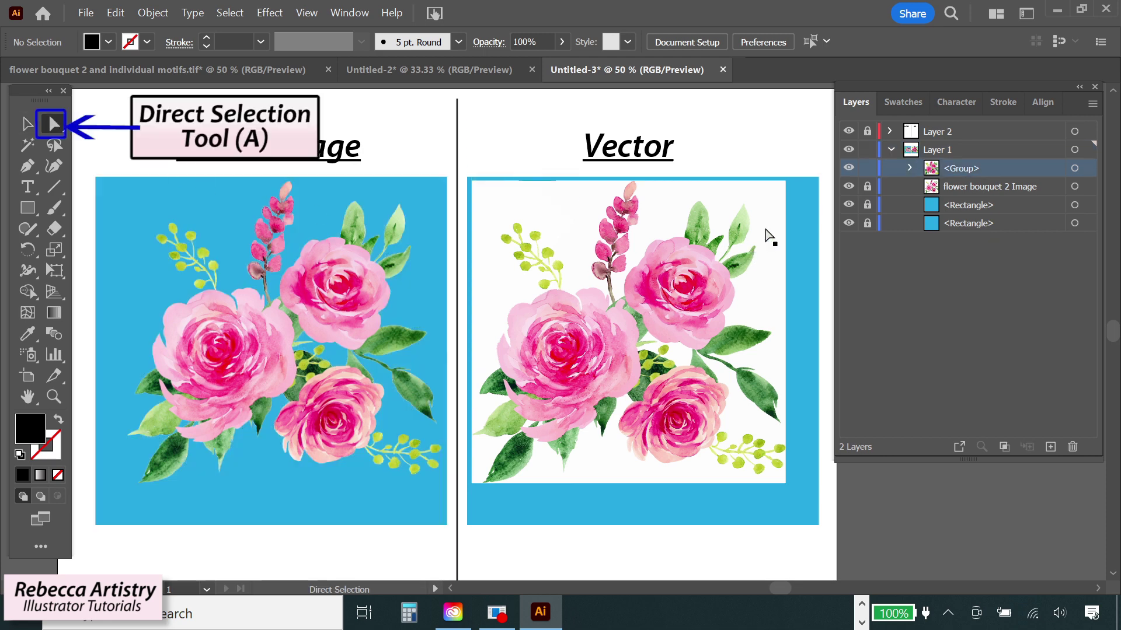
{"action": "left_click", "coordinate": [767, 237]}
{"action": "left_click", "coordinate": [501, 260]}
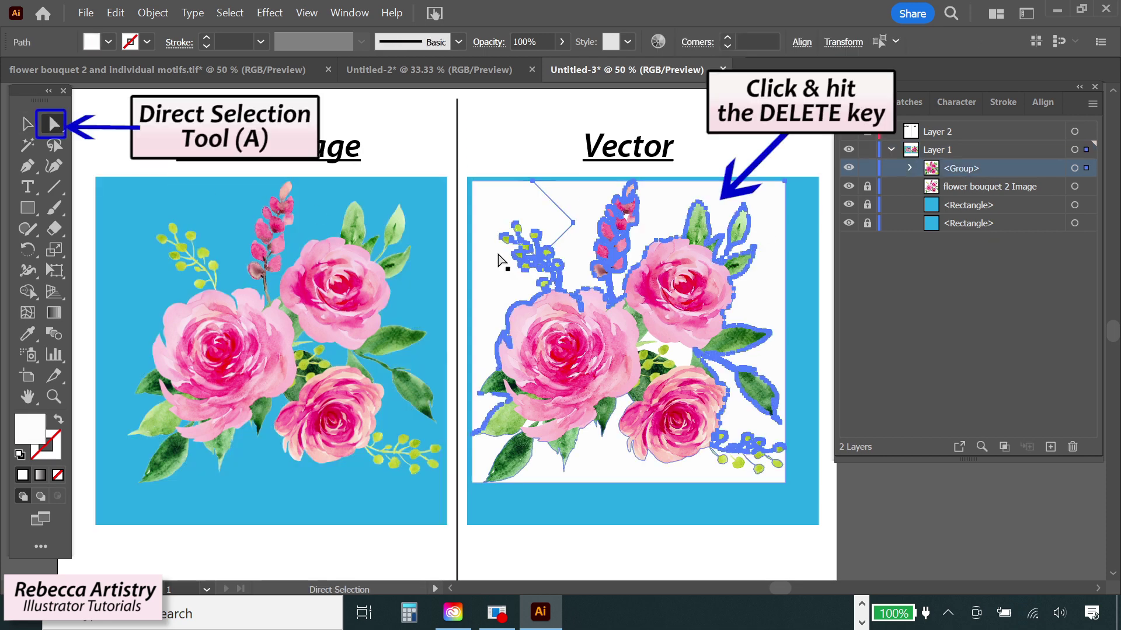
{"action": "key", "text": "Delete"}
{"action": "left_click", "coordinate": [489, 295]}
{"action": "key", "text": "Delete"}
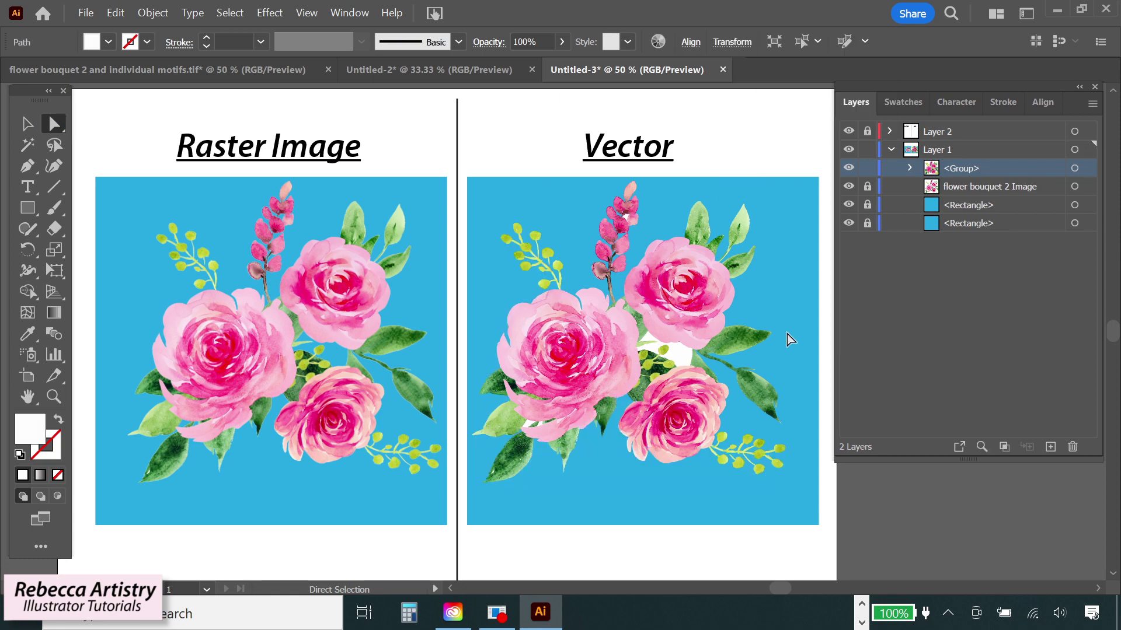
Delete the leftover white areas between the roses and beneath the large rose in the vector bouquet
{"action": "left_click", "coordinate": [682, 354]}
{"action": "key", "text": "Delete"}
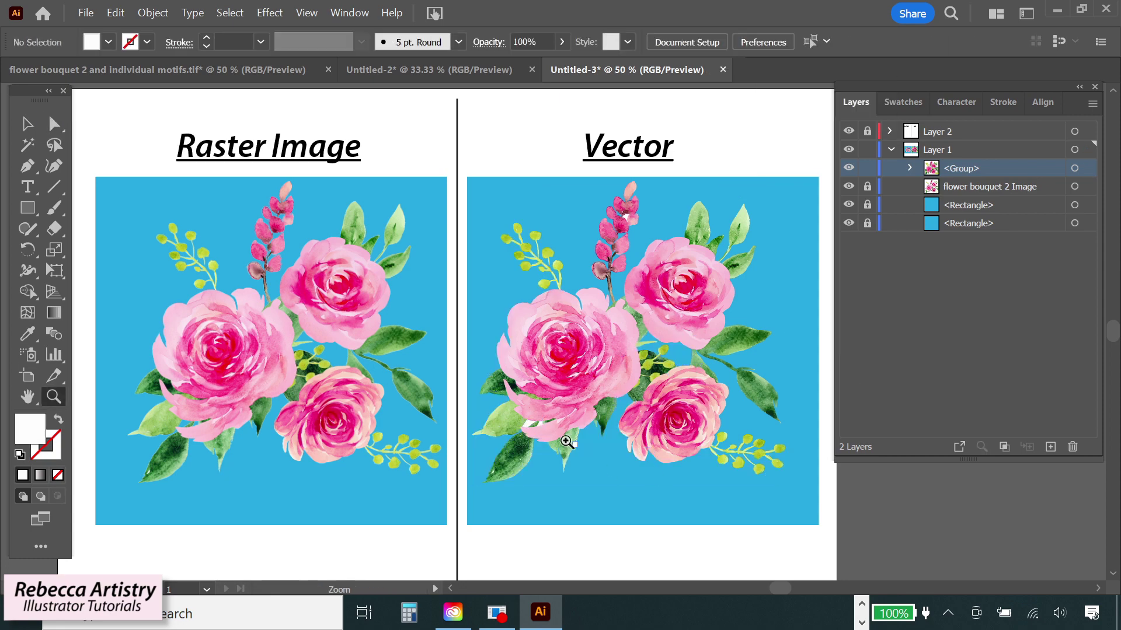
{"action": "scroll", "coordinate": [548, 508], "scroll_direction": "up", "scroll_amount": 2}
{"action": "left_click", "coordinate": [528, 332]}
{"action": "key", "text": "Delete"}
Directly select and delete the leftover white gap shape within the pink bud sprig of the vector bouquet
{"action": "scroll", "coordinate": [751, 351], "scroll_direction": "up", "scroll_amount": 5}
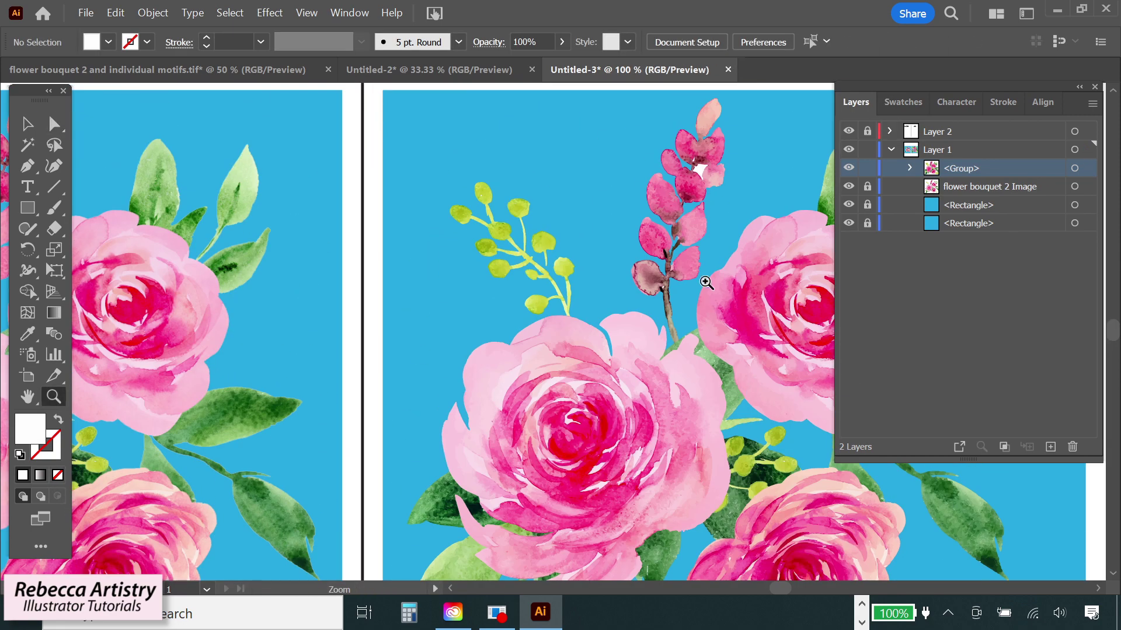
{"action": "left_click", "coordinate": [677, 245], "text": "ctrl"}
{"action": "left_click", "coordinate": [585, 242]}
{"action": "scroll", "coordinate": [583, 245], "scroll_direction": "up", "scroll_amount": 3}
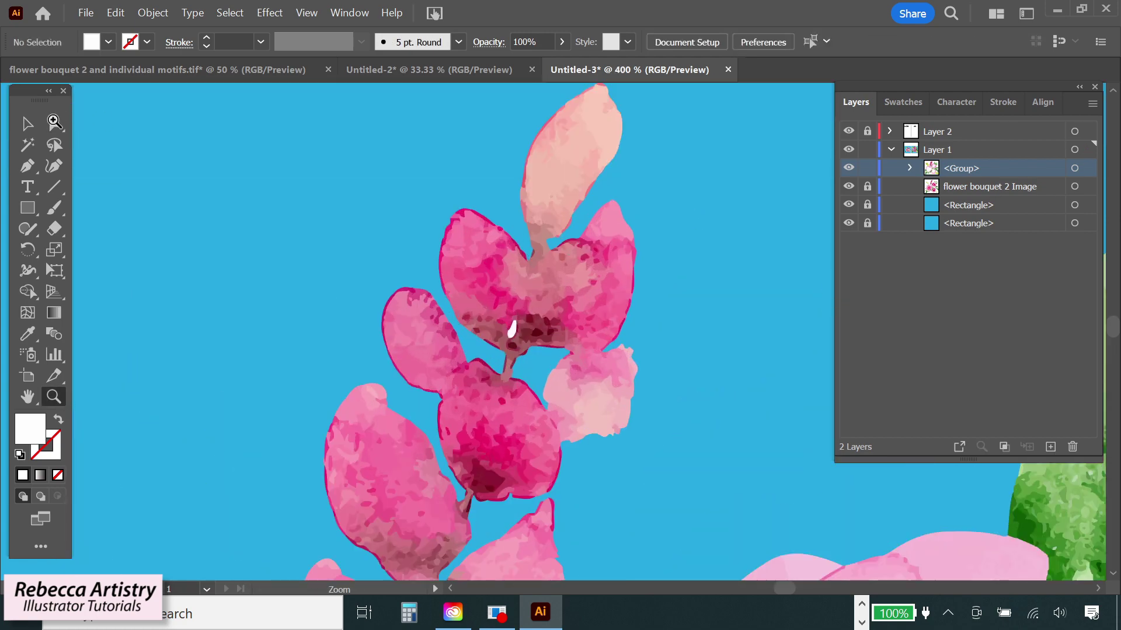
{"action": "left_click", "coordinate": [512, 329]}
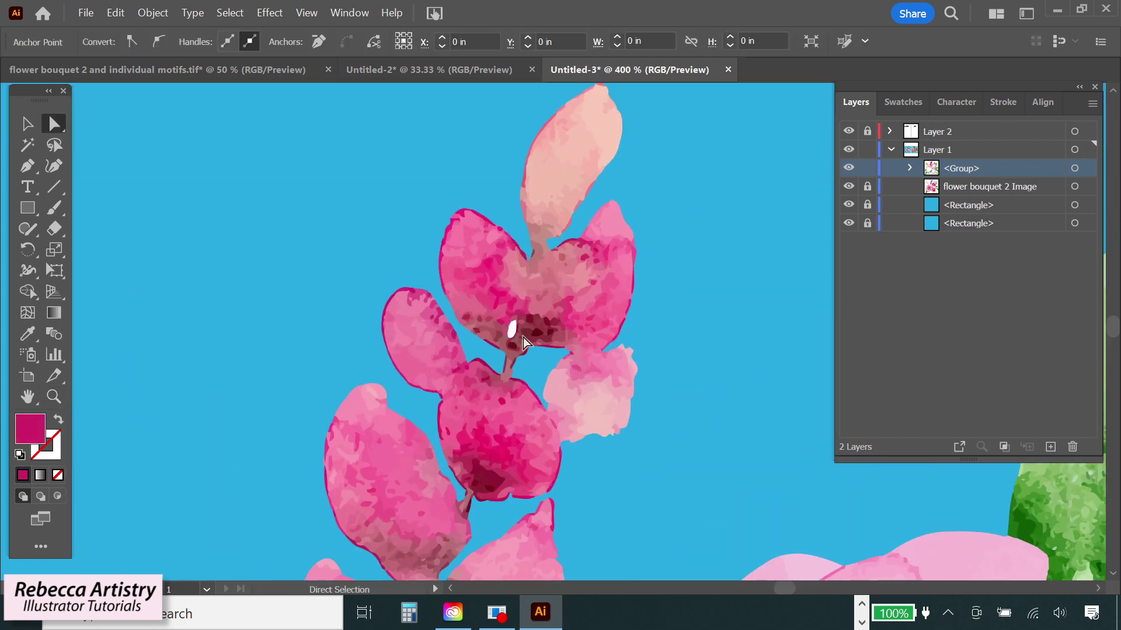
{"action": "key", "text": "Delete"}
Compare the cleaned vector bouquet with the raster original at 100% zoom
{"action": "scroll", "coordinate": [568, 488], "scroll_direction": "down", "scroll_amount": 5}
{"action": "key", "text": "ctrl+0"}
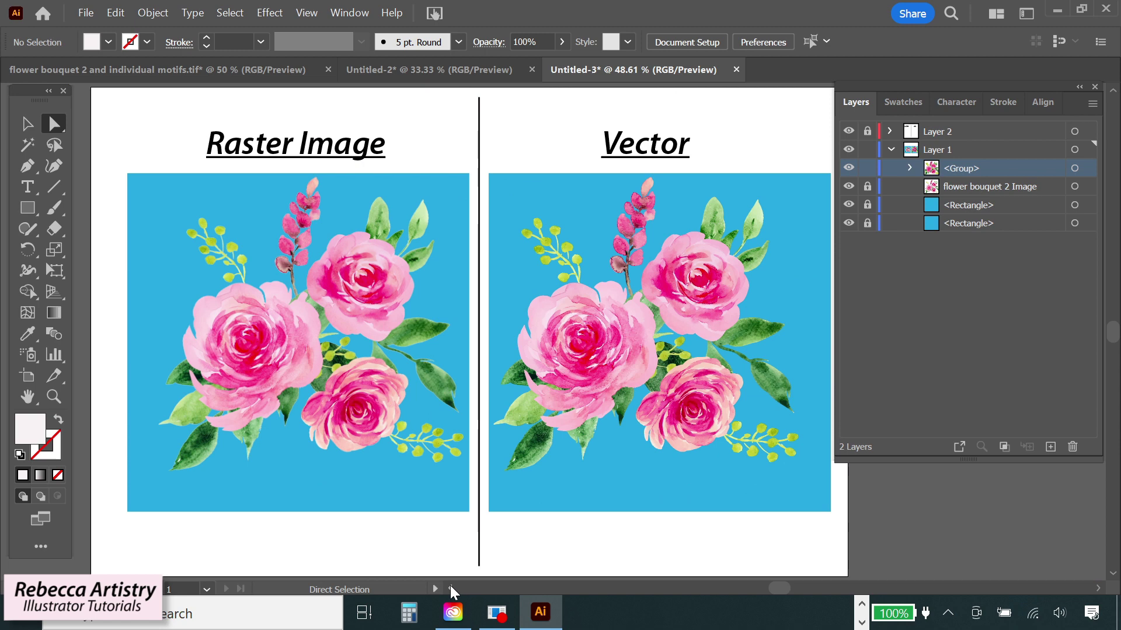
{"action": "left_click", "coordinate": [54, 589]}
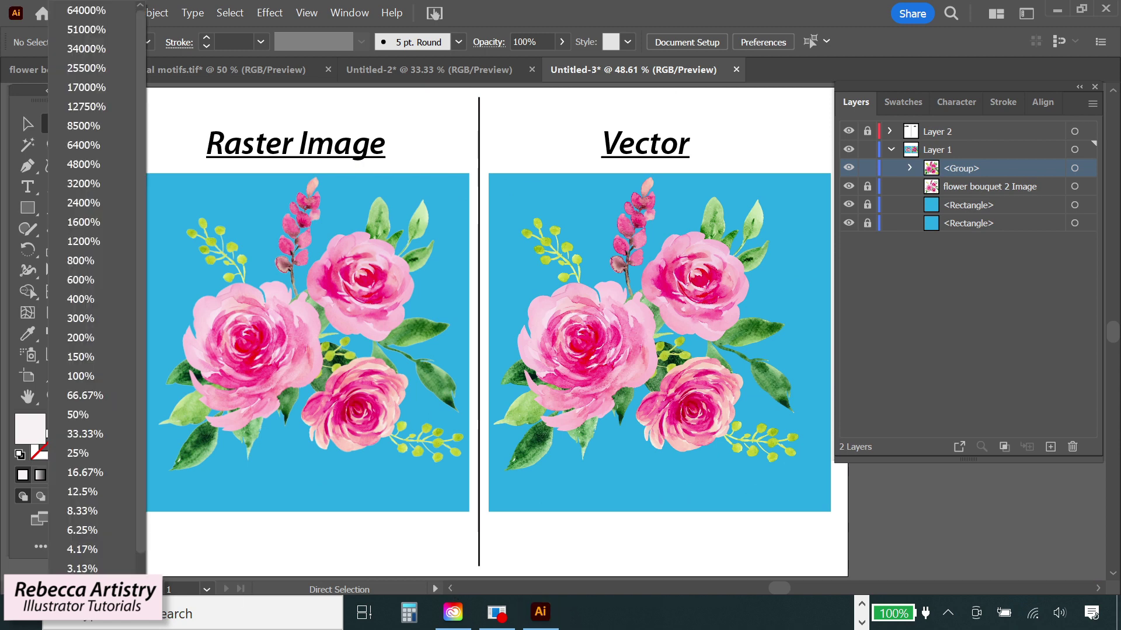
{"action": "left_click", "coordinate": [80, 373]}
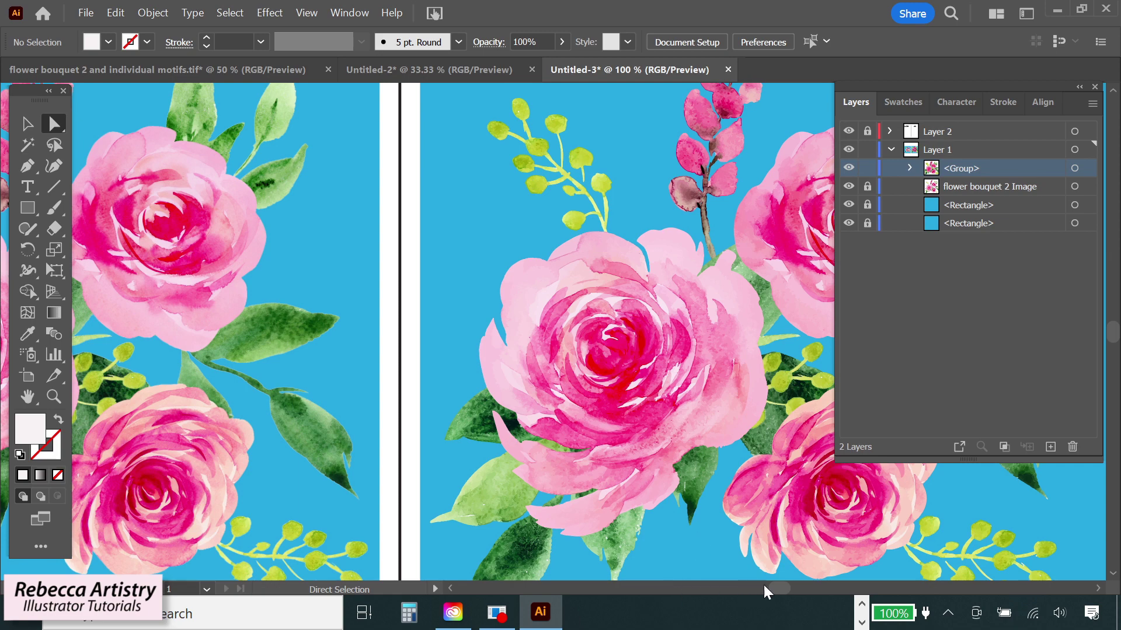
{"action": "left_click_drag", "start_coordinate": [785, 586], "coordinate": [794, 586]}
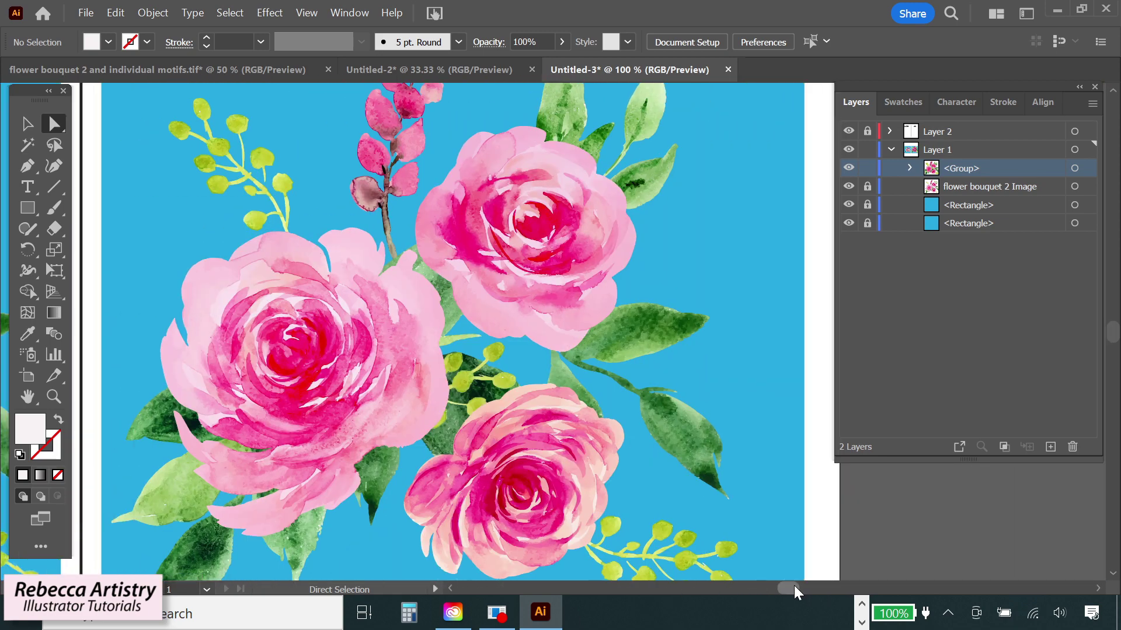
{"action": "left_click_drag", "start_coordinate": [793, 586], "coordinate": [773, 586]}
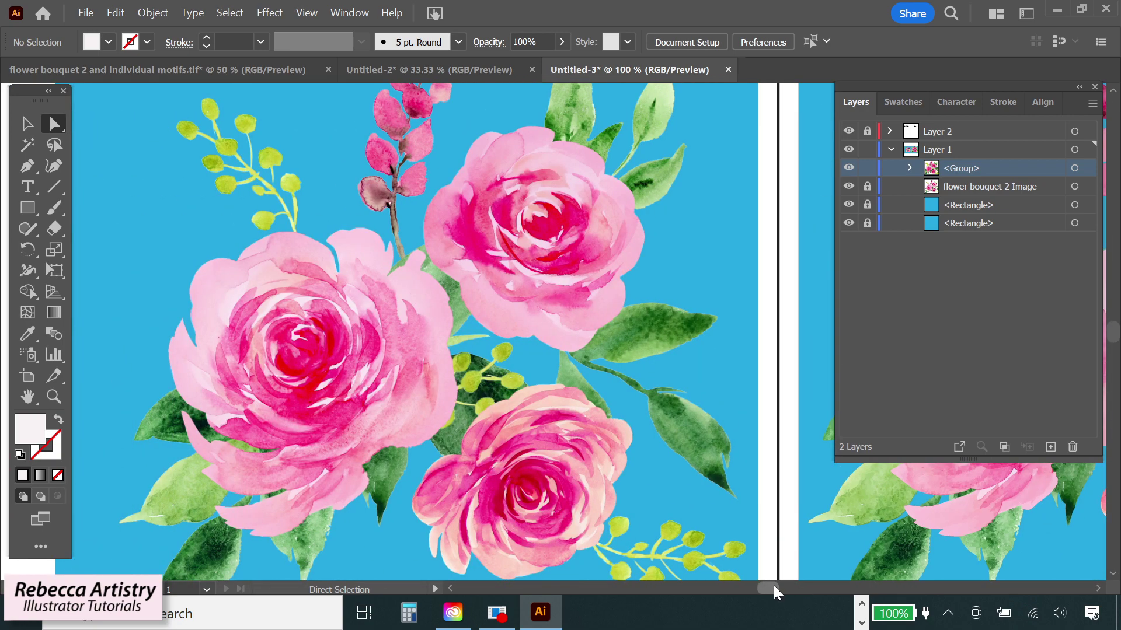
{"action": "scroll", "coordinate": [778, 503], "scroll_direction": "up", "scroll_amount": 1}
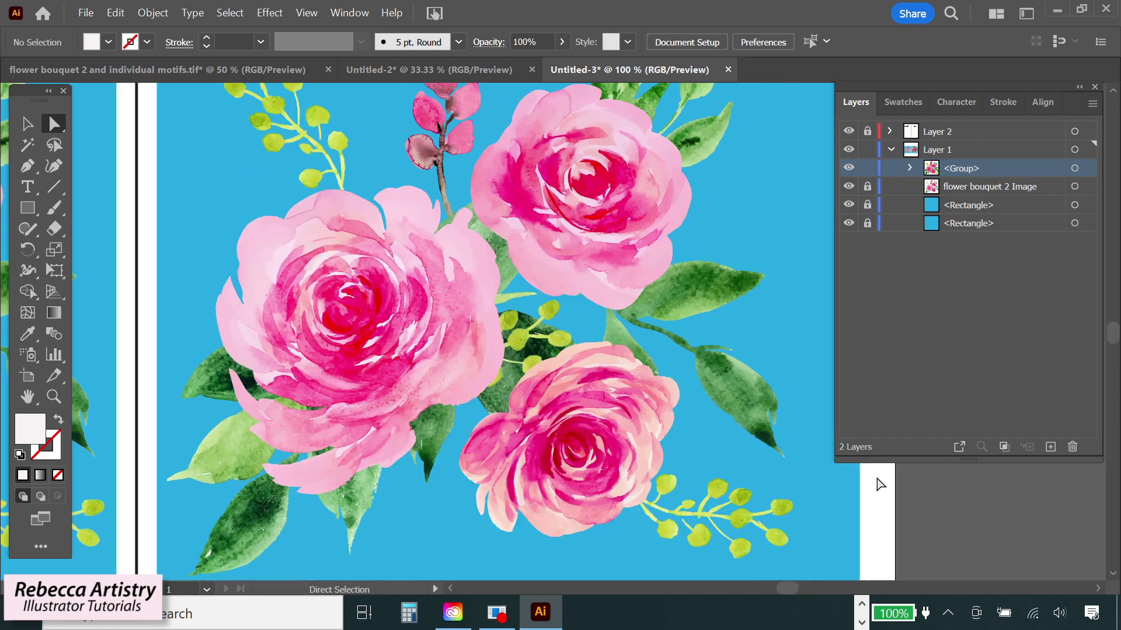
Directly select several individual paths in the vector bouquet's large rose to inspect their separate fill colors
{"action": "left_click", "coordinate": [54, 397]}
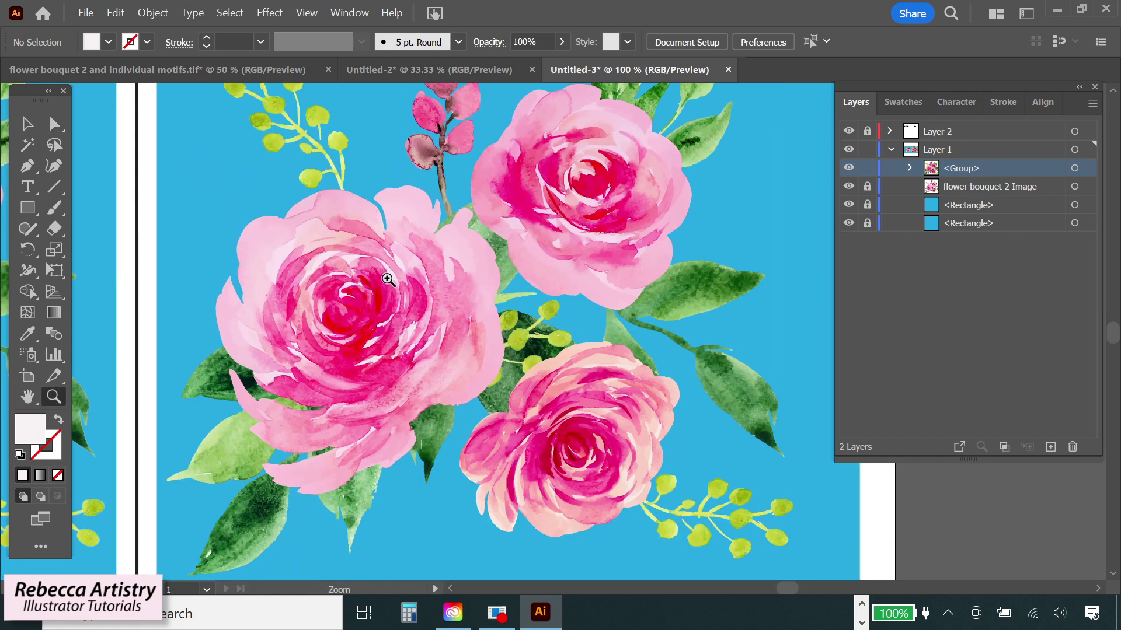
{"action": "left_click", "coordinate": [385, 276]}
{"action": "left_click", "coordinate": [503, 318]}
{"action": "left_click", "coordinate": [494, 346]}
{"action": "left_click", "coordinate": [496, 292]}
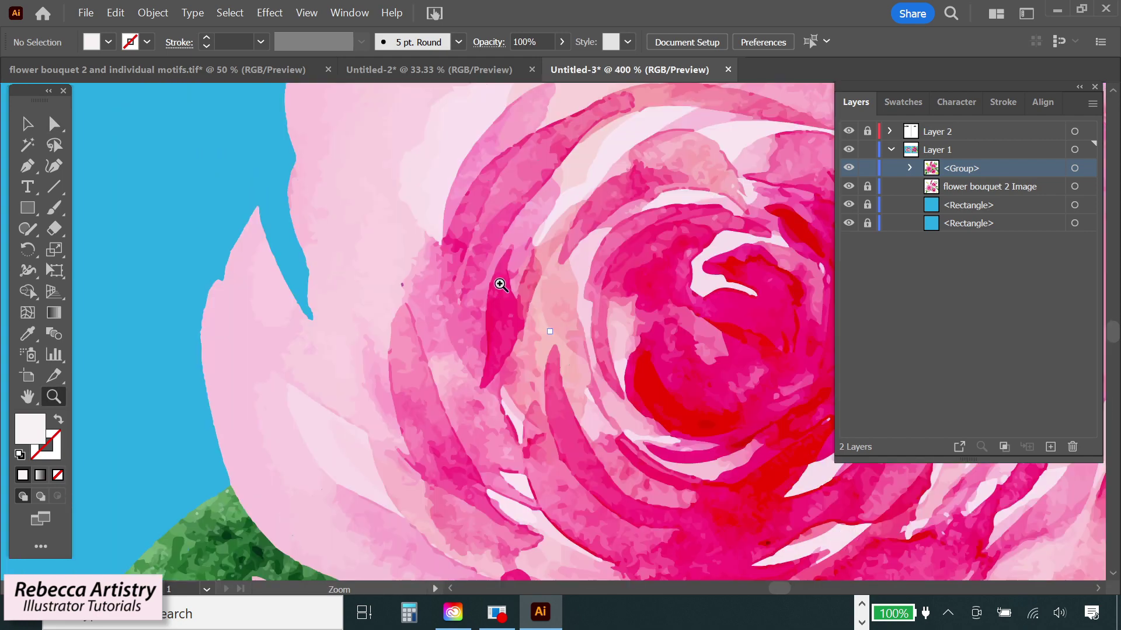
{"action": "left_click", "coordinate": [525, 289]}
{"action": "left_click", "coordinate": [537, 291]}
{"action": "left_click", "coordinate": [53, 124]}
{"action": "left_click", "coordinate": [541, 284]}
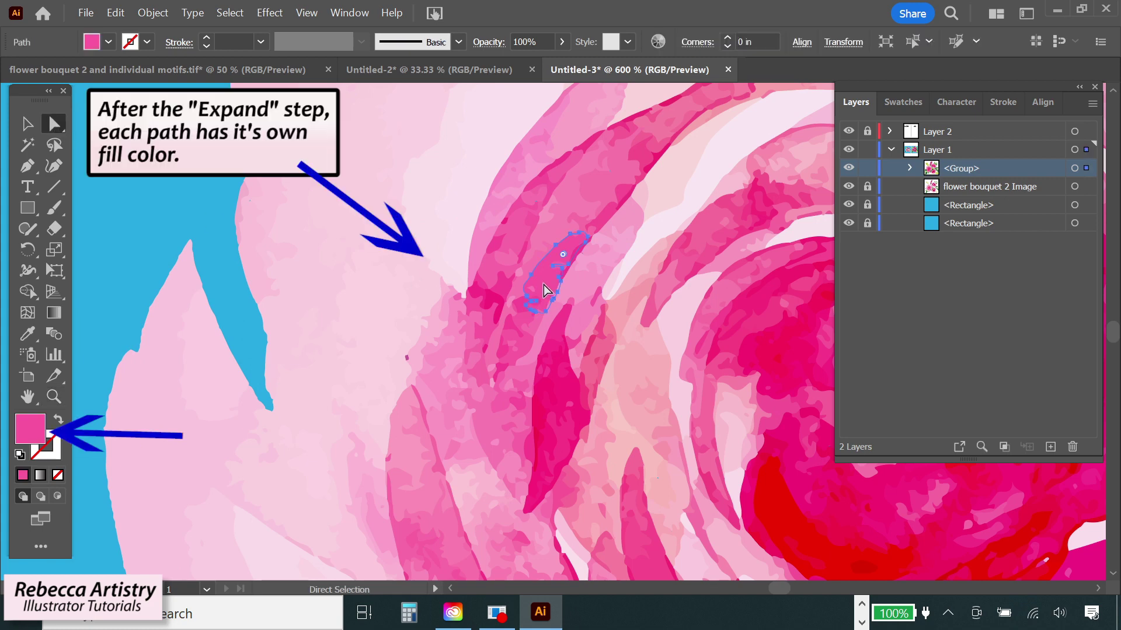
{"action": "left_click", "coordinate": [490, 273]}
{"action": "left_click", "coordinate": [433, 226]}
{"action": "left_click", "coordinate": [607, 414]}
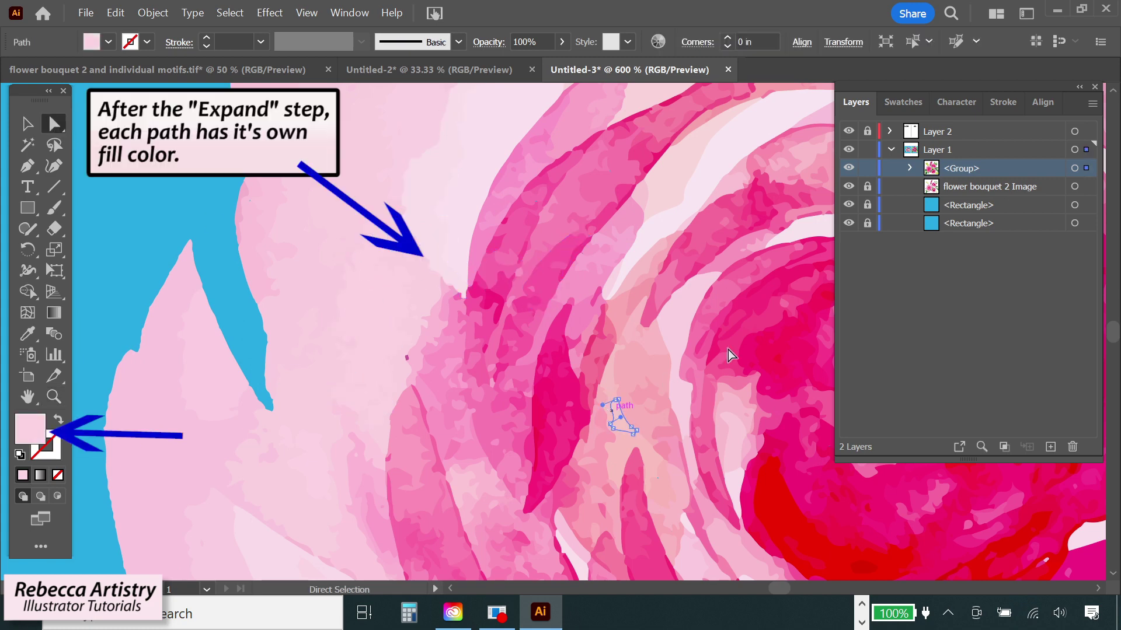
{"action": "left_click", "coordinate": [785, 499]}
{"action": "left_click", "coordinate": [395, 323]}
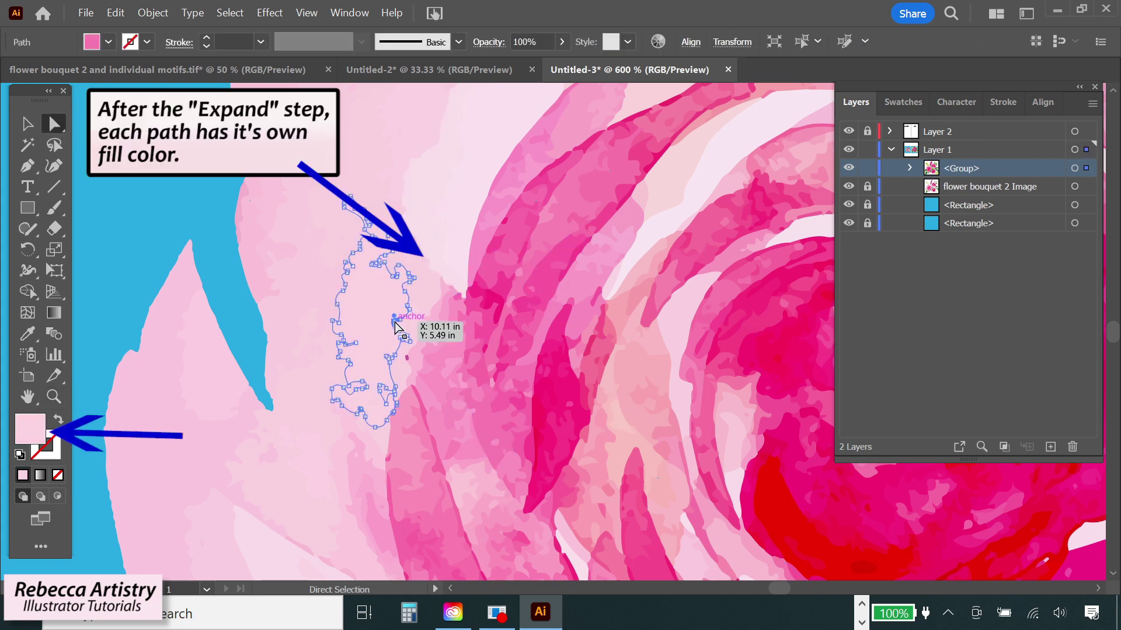
List the individual paths inside the vector bouquet's group and enlarge the layer list to inspect them
{"action": "key", "text": "ctrl+minus"}
{"action": "key", "text": "ctrl+minus"}
{"action": "key", "text": "ctrl+minus"}
{"action": "left_click", "coordinate": [198, 180]}
{"action": "left_click", "coordinate": [1097, 588]}
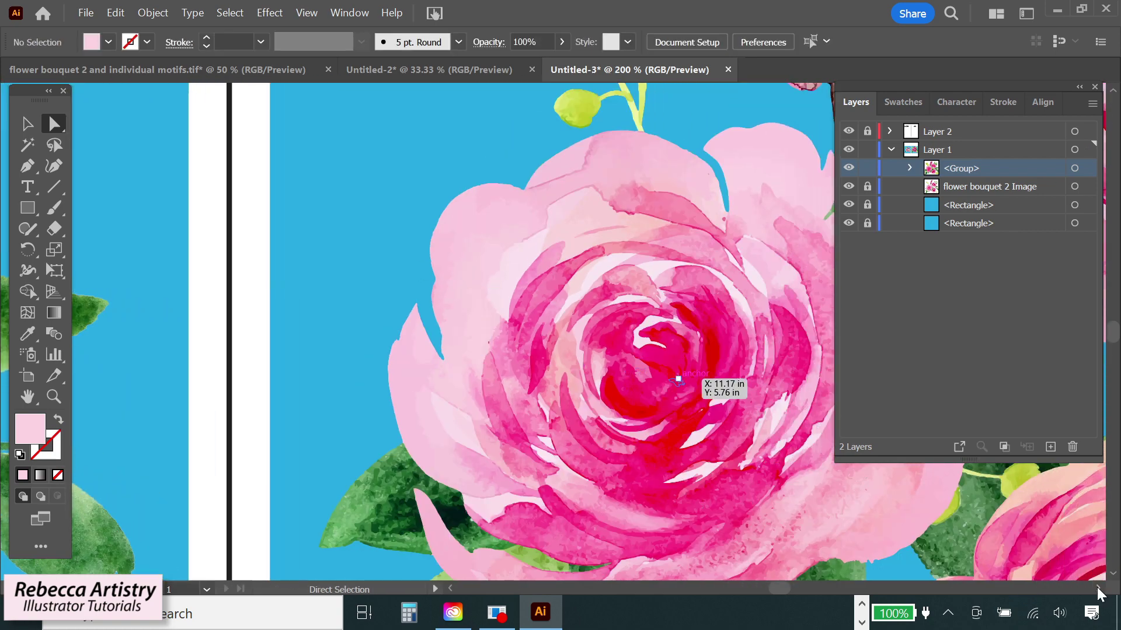
{"action": "left_click", "coordinate": [1097, 589]}
{"action": "key", "text": "ctrl+minus"}
{"action": "key", "text": "ctrl+minus"}
{"action": "key", "text": "ctrl+minus"}
{"action": "key", "text": "ctrl+minus"}
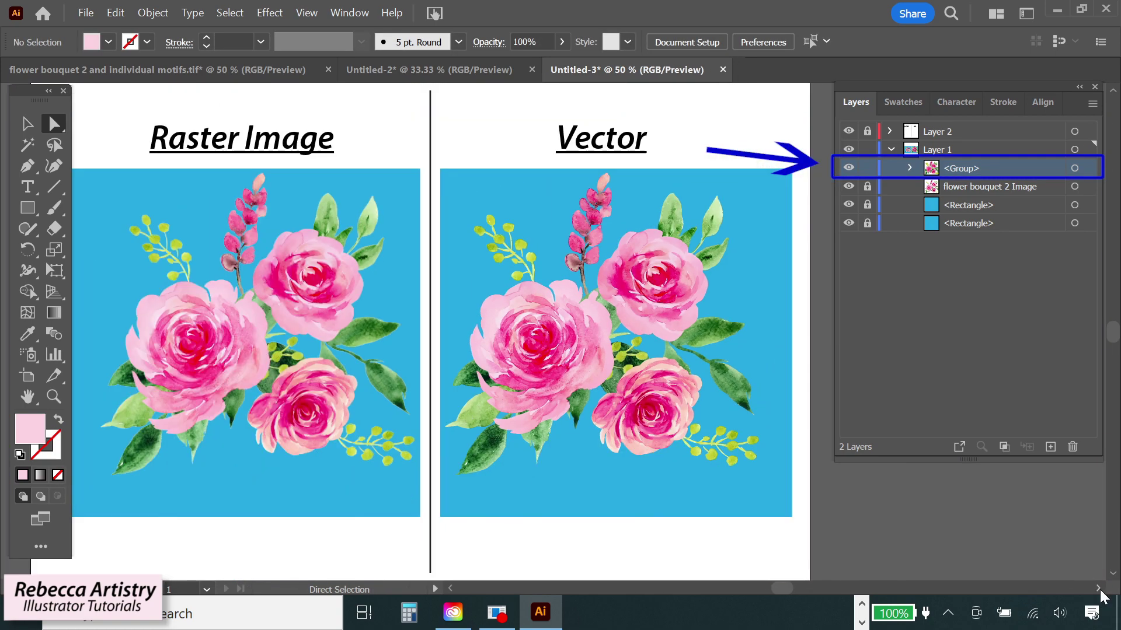
{"action": "left_click", "coordinate": [451, 589]}
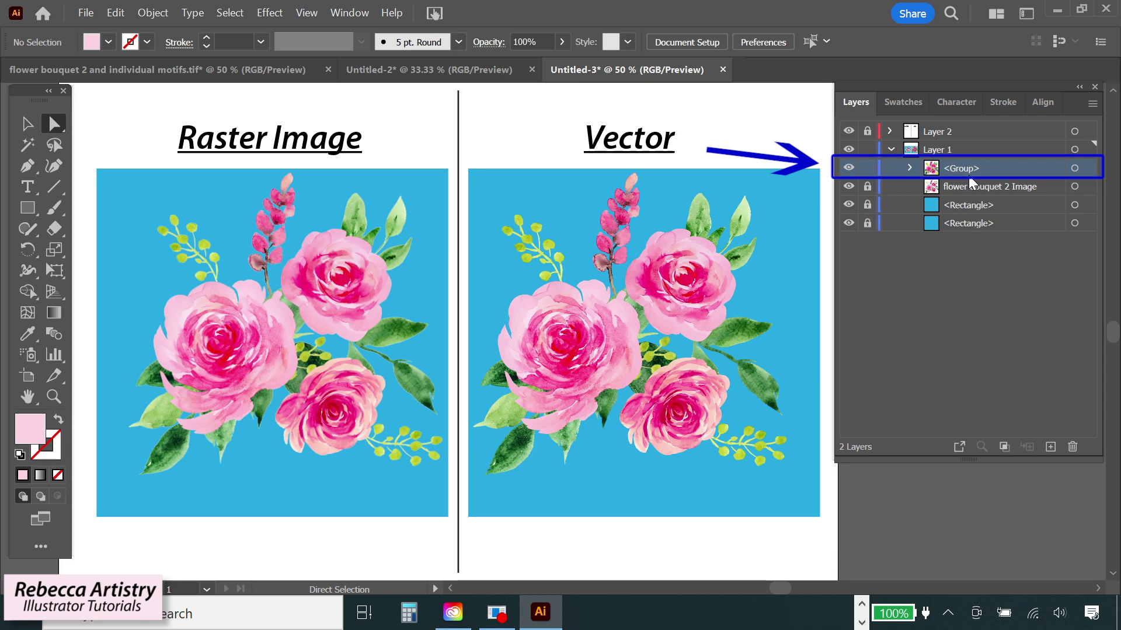
{"action": "left_click", "coordinate": [909, 168]}
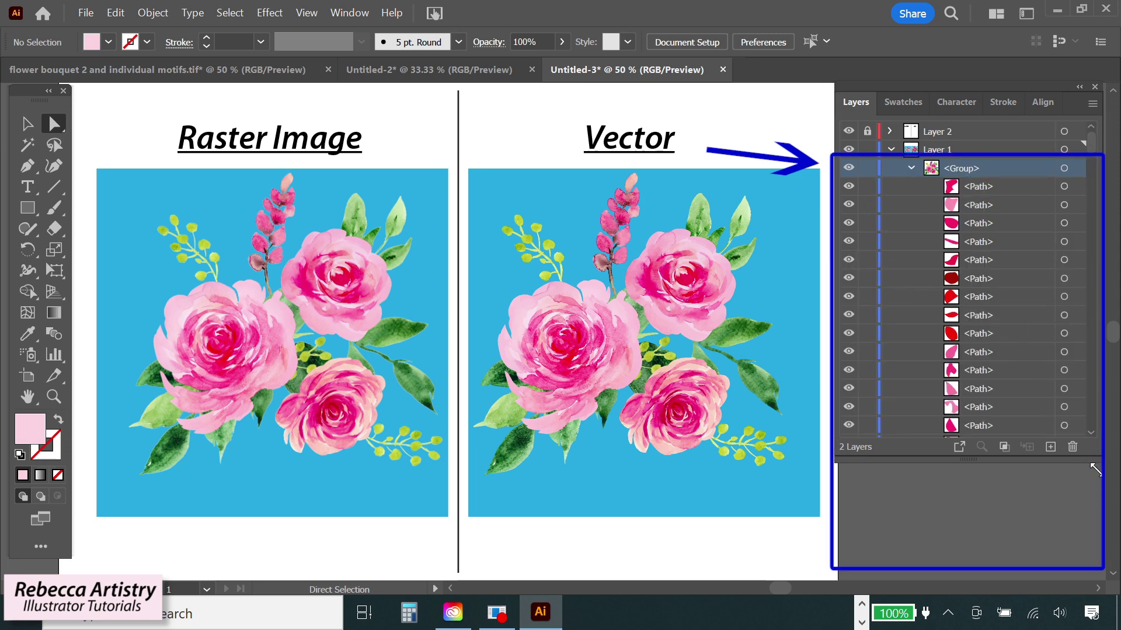
{"action": "left_click_drag", "start_coordinate": [1095, 470], "coordinate": [1103, 566]}
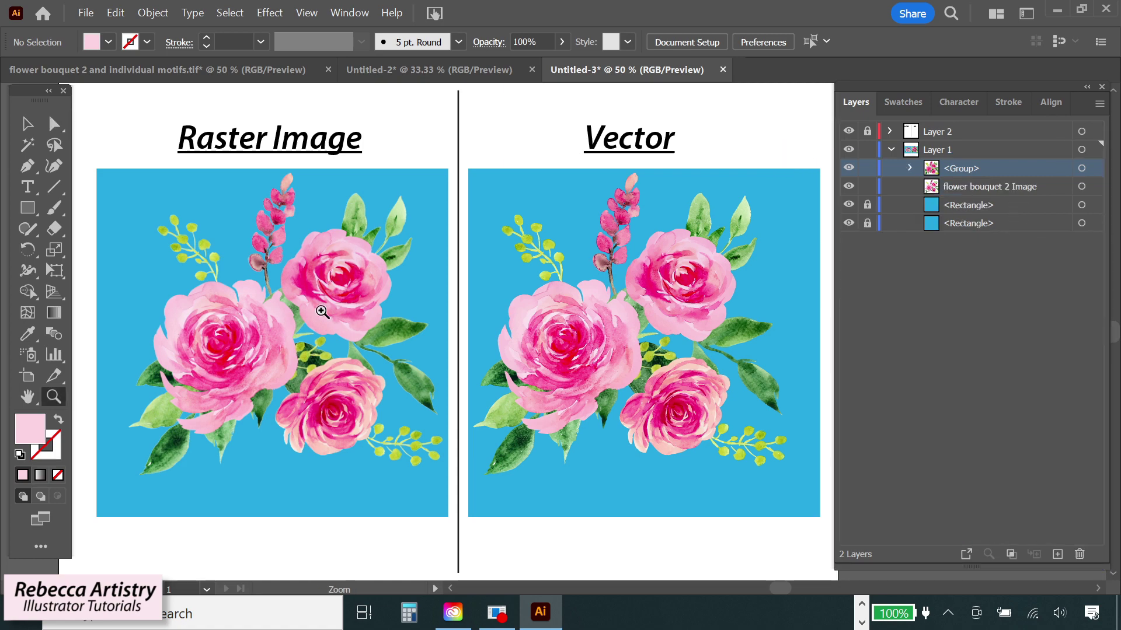
Examine the raster bouquet's large rose at 800% zoom to inspect its pixels
{"action": "key", "text": "z"}
{"action": "left_click", "coordinate": [391, 359]}
{"action": "left_click", "coordinate": [537, 331]}
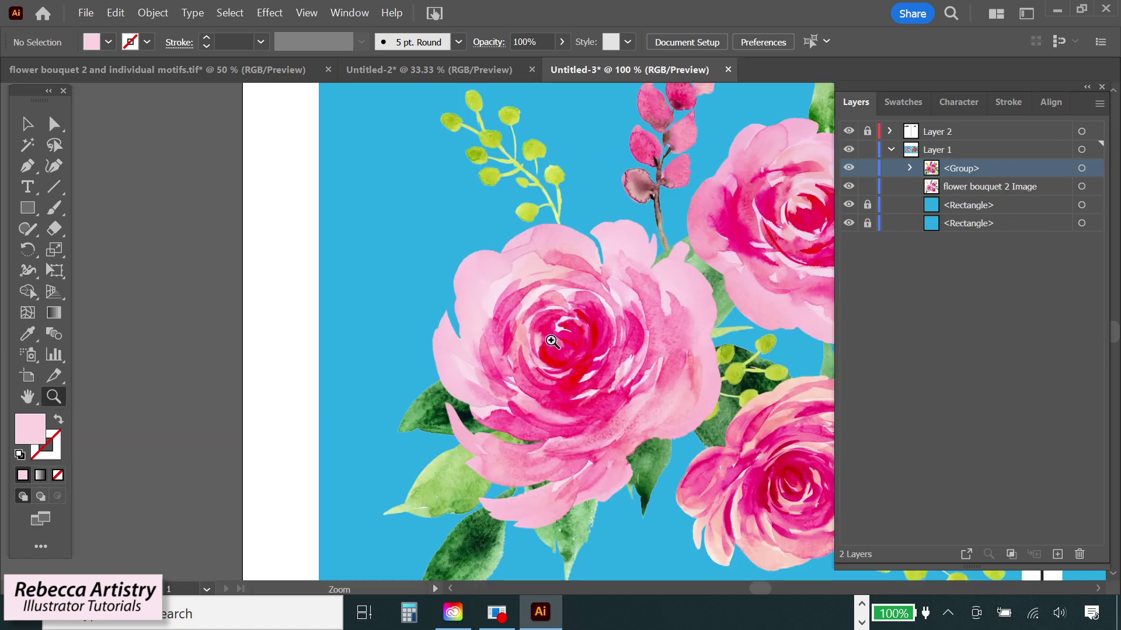
{"action": "left_click", "coordinate": [553, 343]}
{"action": "left_click", "coordinate": [519, 341]}
{"action": "left_click", "coordinate": [538, 332]}
{"action": "left_click", "coordinate": [514, 350]}
{"action": "left_click", "coordinate": [511, 368]}
{"action": "left_click", "coordinate": [555, 338]}
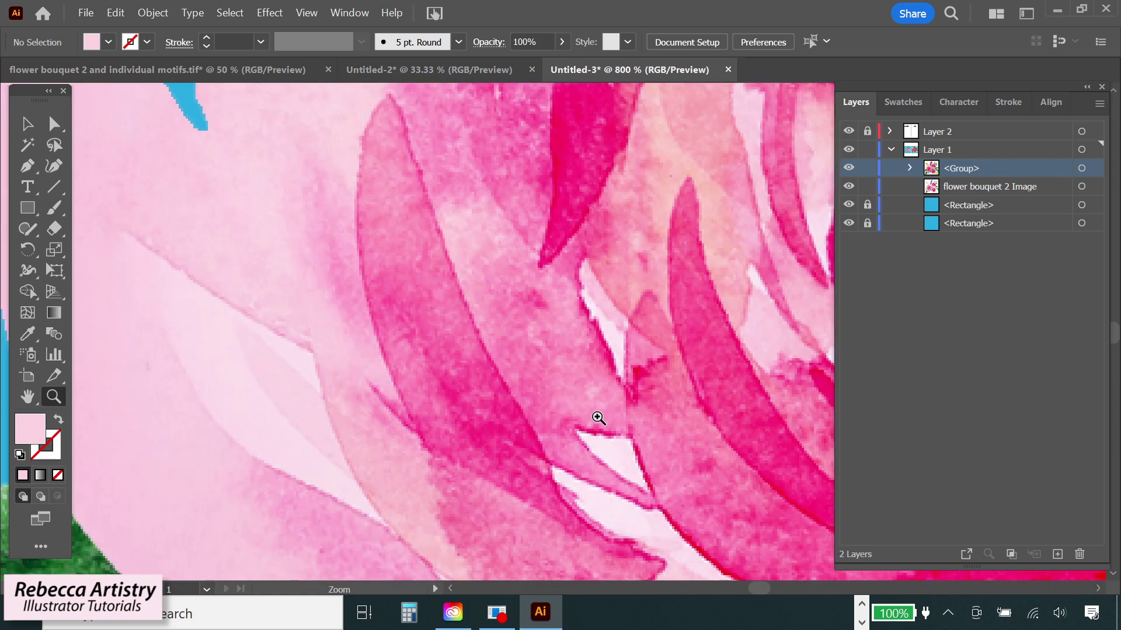
{"action": "left_click", "coordinate": [596, 417], "text": "alt"}
{"action": "left_click", "coordinate": [597, 417], "text": "alt"}
{"action": "left_click", "coordinate": [596, 417], "text": "alt"}
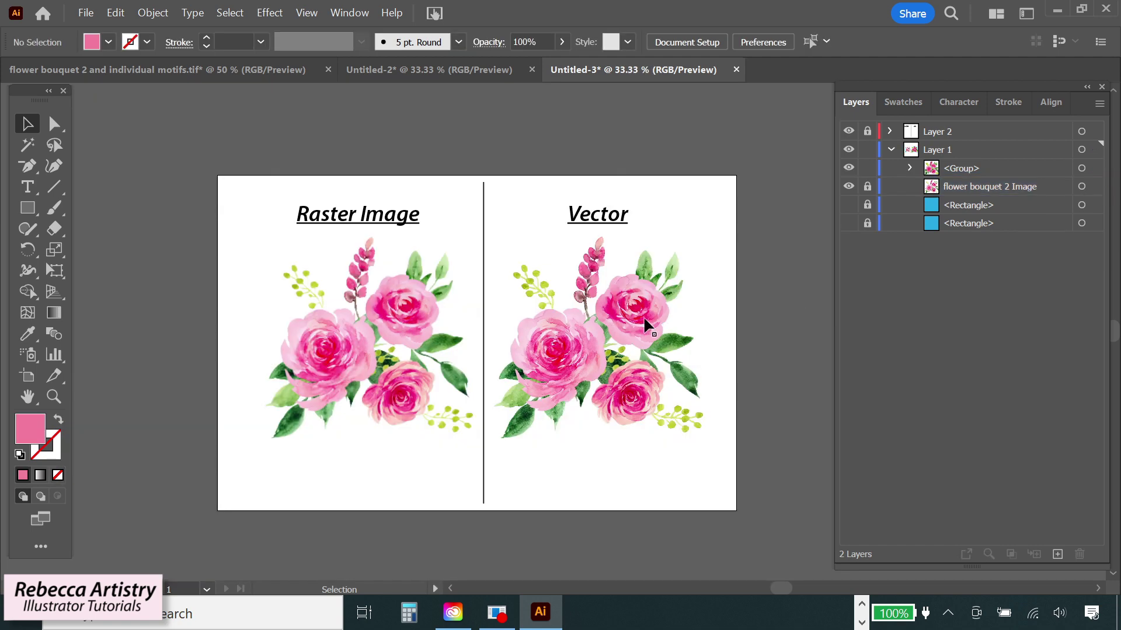
Scale the vector bouquet group uniformly to 200%
{"action": "left_click", "coordinate": [648, 327]}
{"action": "left_click", "coordinate": [153, 12]}
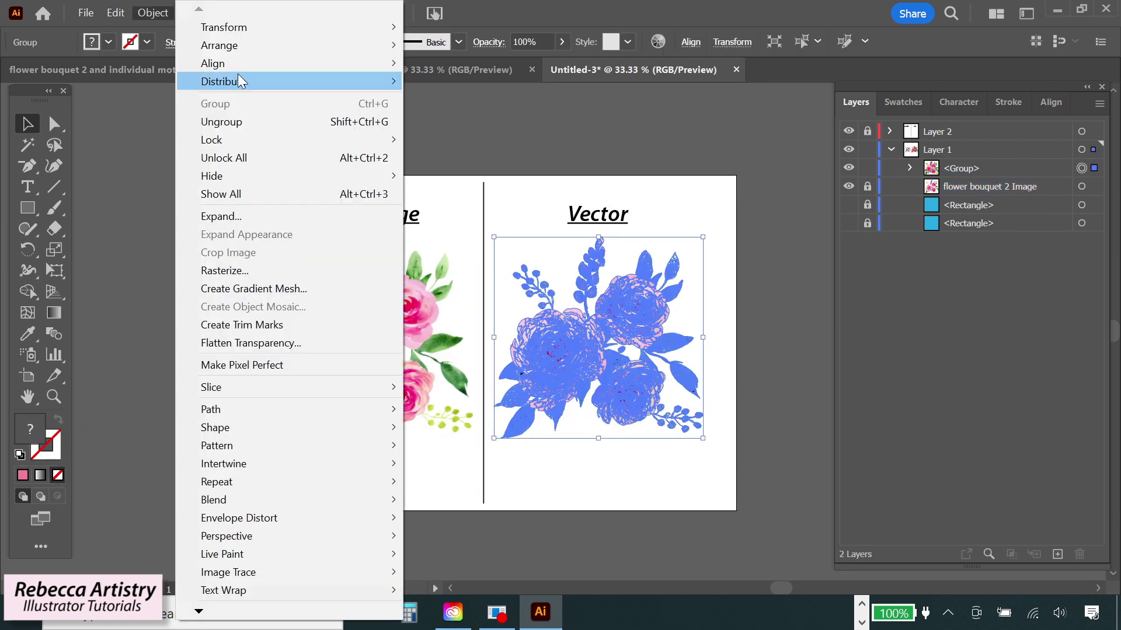
{"action": "left_click", "coordinate": [239, 80]}
{"action": "left_click", "coordinate": [452, 103]}
{"action": "type", "text": "200"}
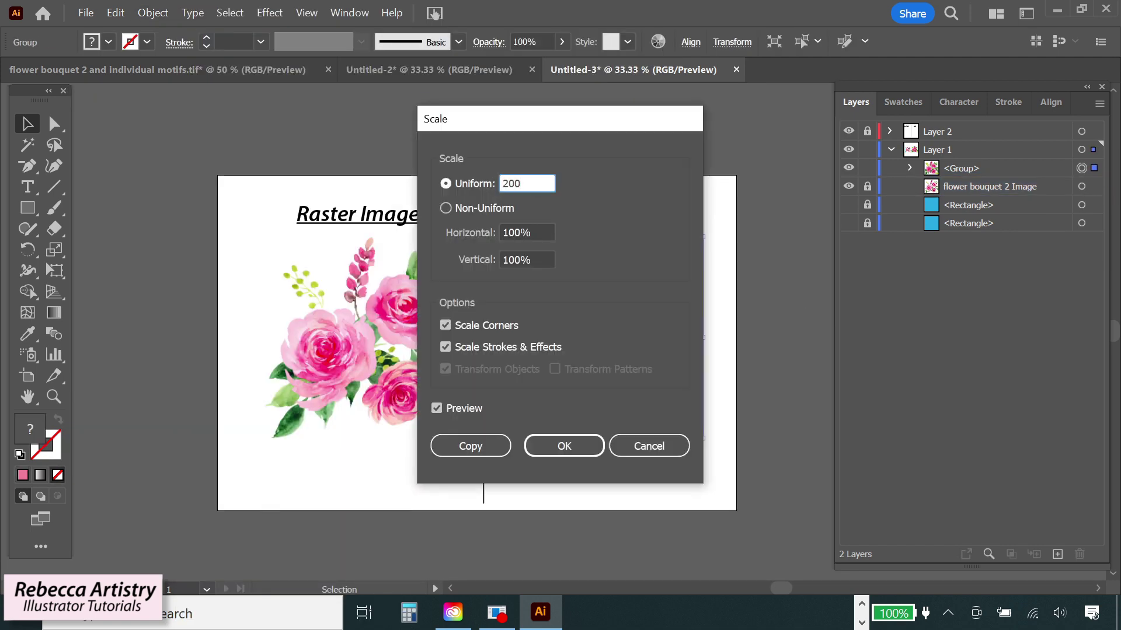
{"action": "left_click", "coordinate": [587, 443]}
{"action": "key", "text": "Return"}
{"action": "left_click", "coordinate": [248, 152]}
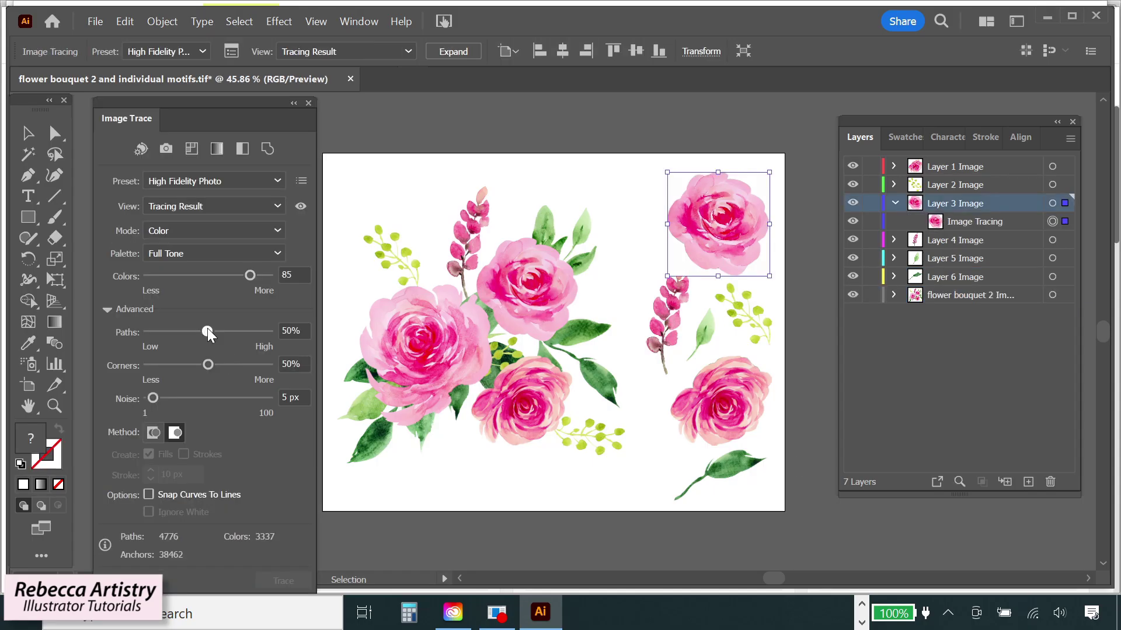
Set the separate pink rose's trace to 78% Paths, expand the tracing, and reveal the paths in its group
{"action": "left_click_drag", "start_coordinate": [209, 331], "coordinate": [241, 331]}
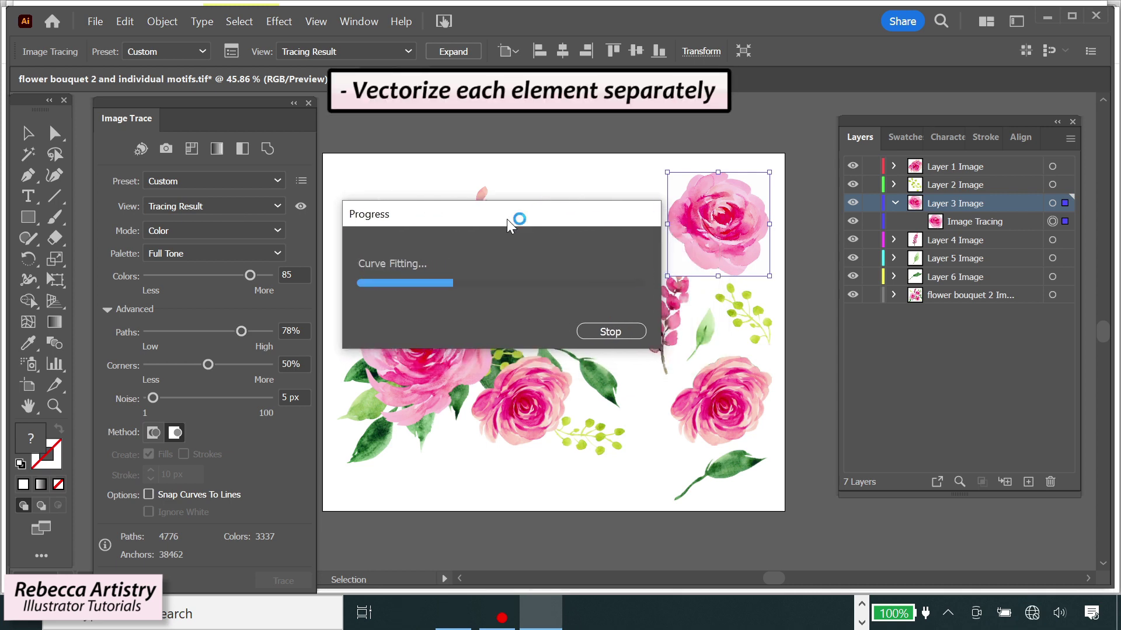
{"action": "left_click", "coordinate": [453, 52]}
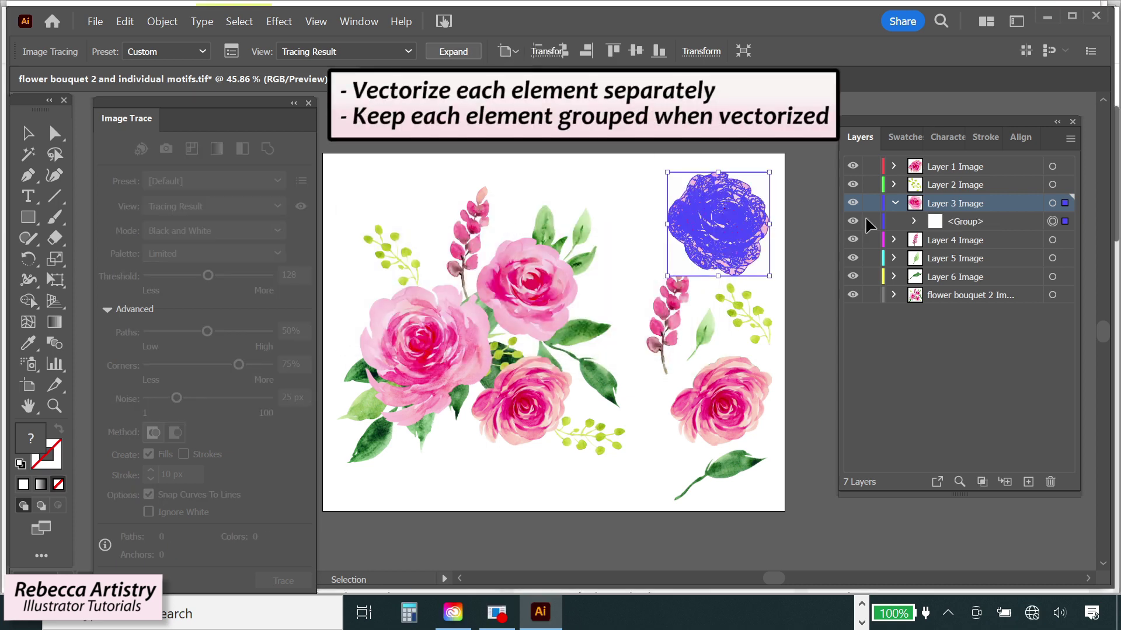
{"action": "left_click", "coordinate": [914, 221]}
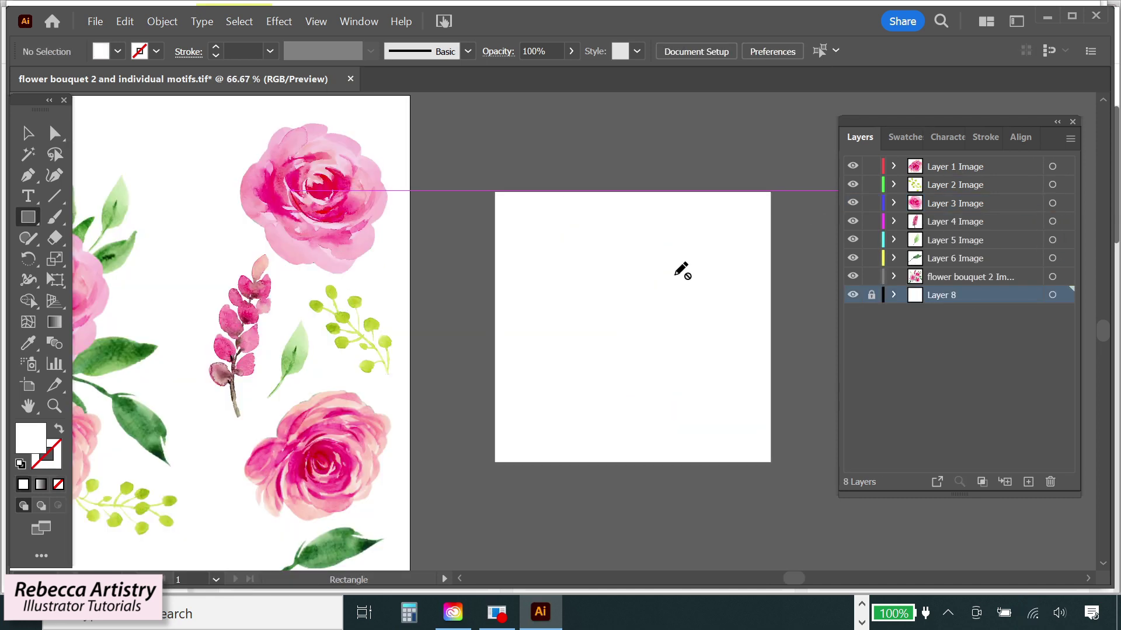
Place a copy of the vectorized pink rose on the white square and scale it uniformly to 50%
{"action": "key", "text": "v"}
{"action": "left_click_drag", "start_coordinate": [328, 243], "coordinate": [696, 366]}
{"action": "left_click", "coordinate": [777, 402]}
{"action": "right_click", "coordinate": [718, 372]}
{"action": "mouse_move", "coordinate": [809, 270]}
{"action": "left_click", "coordinate": [926, 346]}
{"action": "left_click_drag", "start_coordinate": [531, 183], "coordinate": [498, 184]}
{"action": "type", "text": "50"}
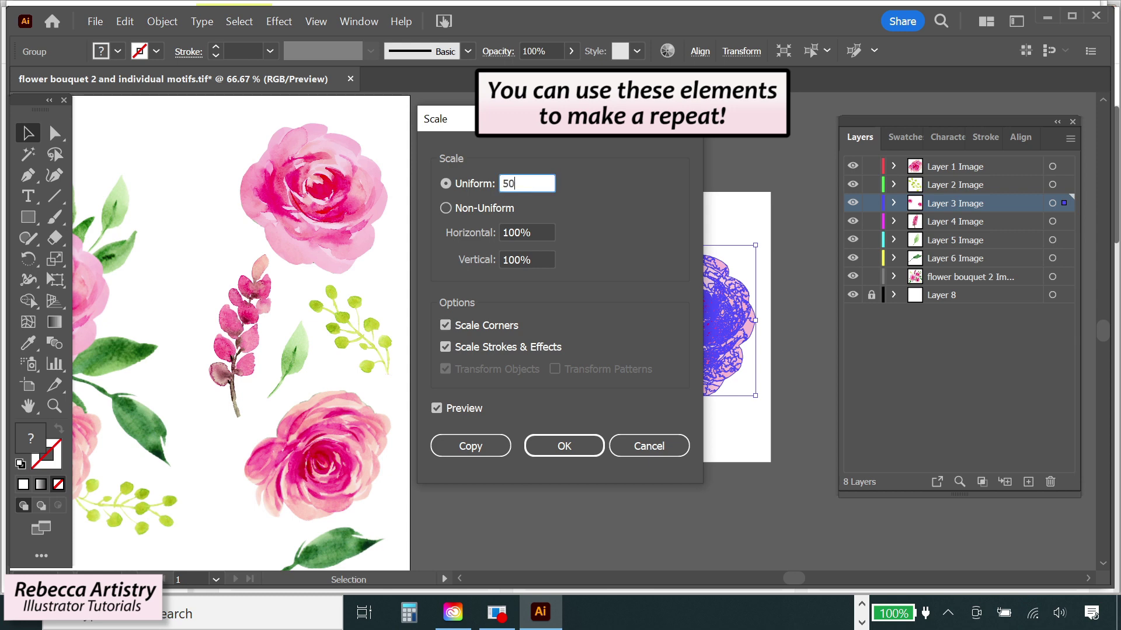
{"action": "left_click", "coordinate": [564, 446]}
{"action": "left_click", "coordinate": [743, 533]}
Place copies of the light green leaf, pink bud sprig and dark green leaf around the rose on the white square
{"action": "left_click_drag", "start_coordinate": [303, 359], "coordinate": [611, 371], "text": "alt"}
{"action": "left_click", "coordinate": [660, 403]}
{"action": "left_click_drag", "start_coordinate": [251, 344], "coordinate": [569, 306], "text": "alt"}
{"action": "left_click", "coordinate": [666, 213]}
{"action": "left_click_drag", "start_coordinate": [337, 543], "coordinate": [744, 282], "text": "alt"}
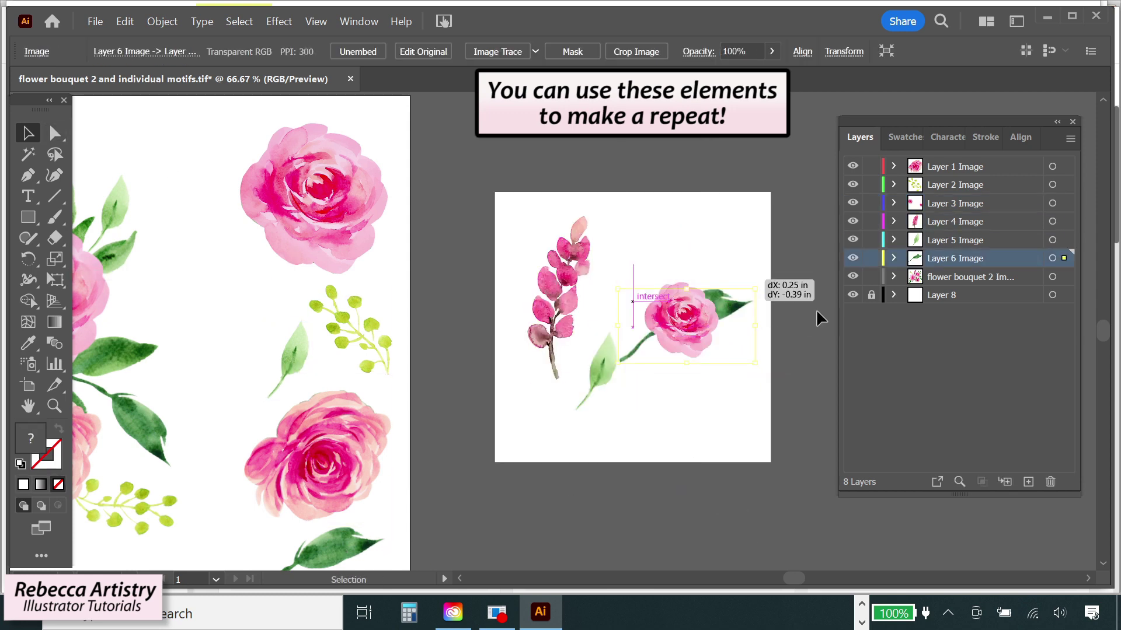
{"action": "left_click_drag", "start_coordinate": [744, 282], "coordinate": [797, 255]}
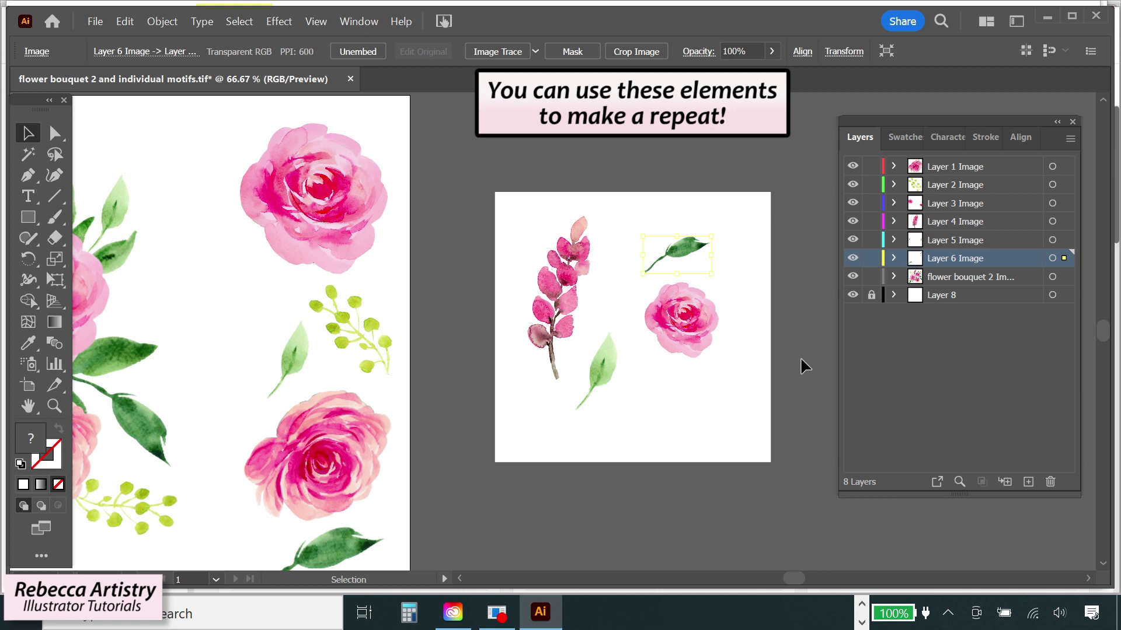
{"action": "left_click", "coordinate": [804, 366]}
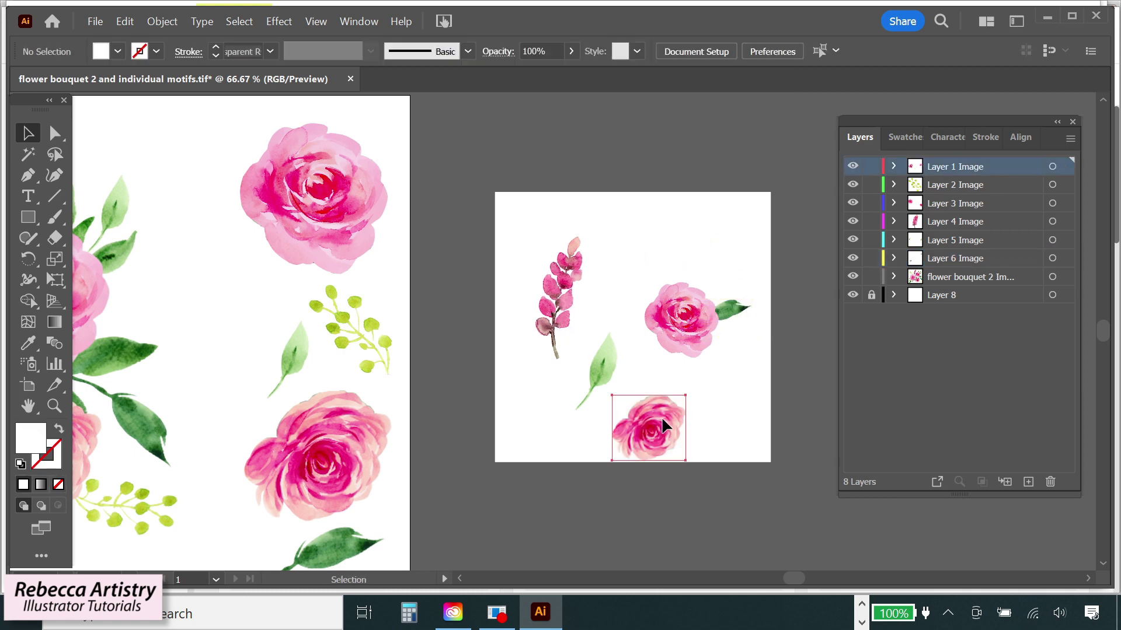
Position the peach-pink rose near the white square's lower edge and place the yellow-green berry sprig above the pink rose
{"action": "left_click_drag", "start_coordinate": [663, 426], "coordinate": [664, 414]}
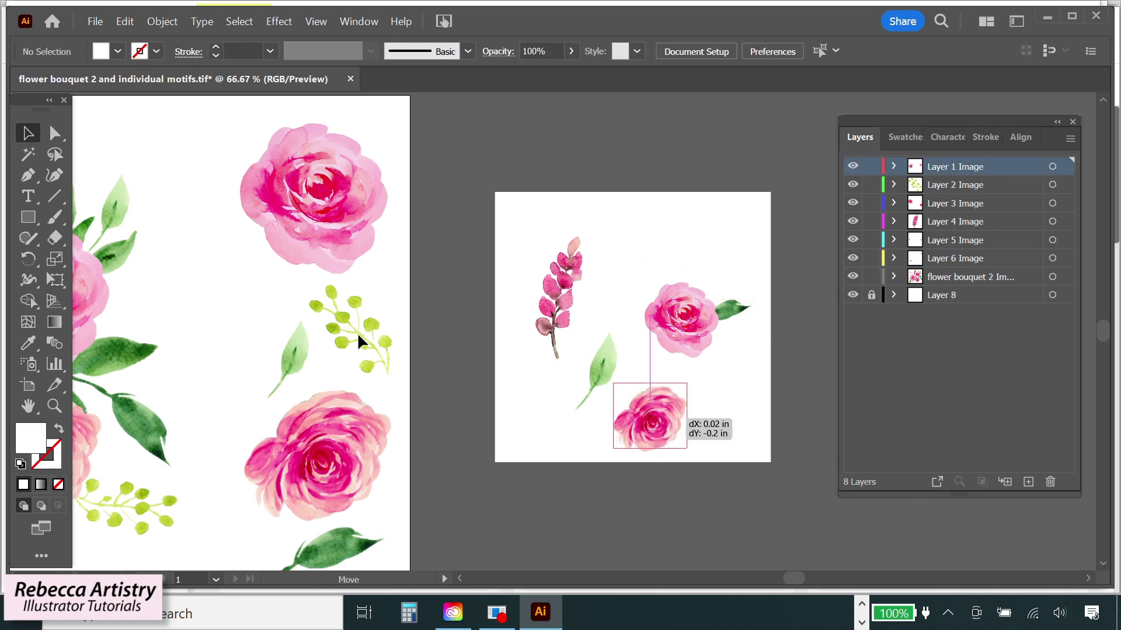
{"action": "left_click", "coordinate": [806, 405]}
{"action": "left_click", "coordinate": [383, 340]}
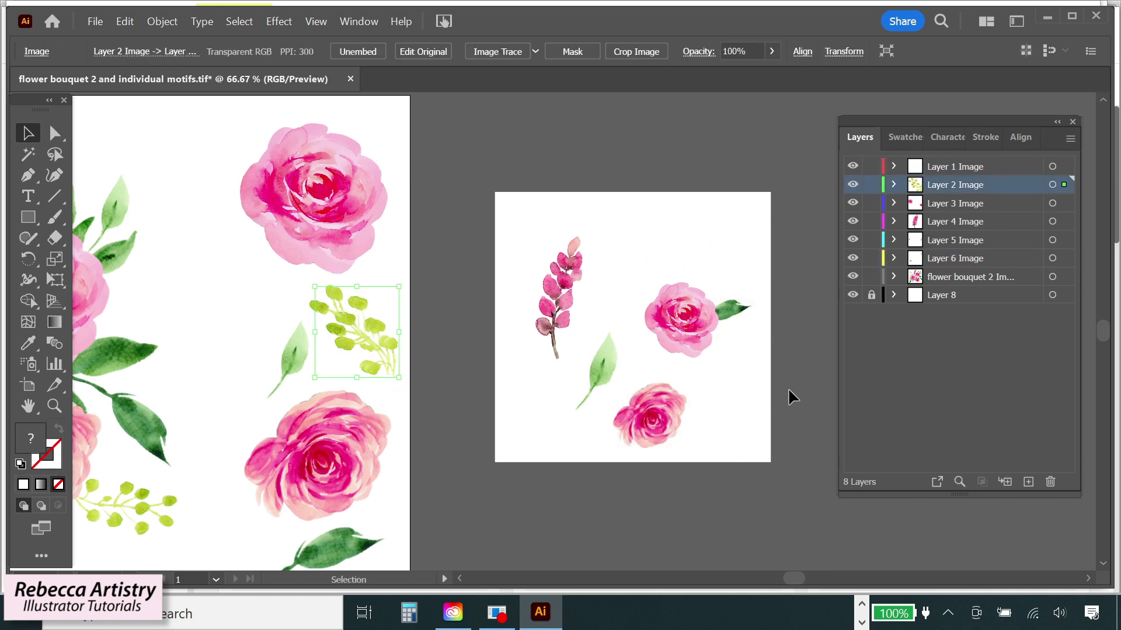
{"action": "left_click_drag", "start_coordinate": [383, 340], "coordinate": [670, 269]}
{"action": "left_click_drag", "start_coordinate": [955, 185], "coordinate": [954, 230]}
{"action": "right_click", "coordinate": [655, 253]}
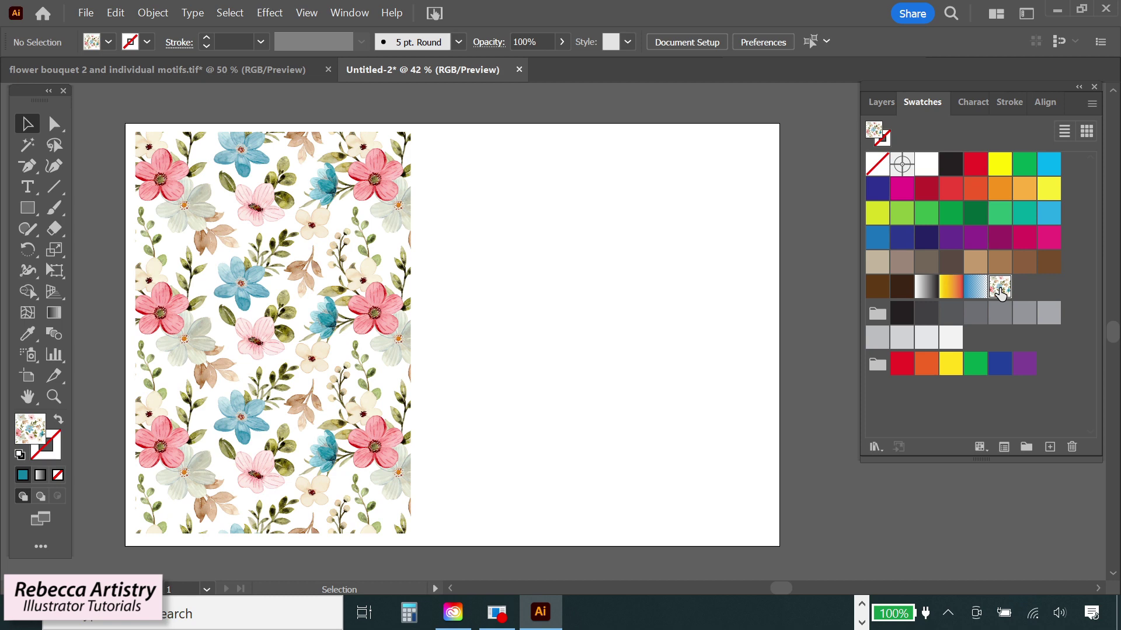
Place the floral pattern swatch's artwork on the empty half of the artboard in the Untitled-2 document
{"action": "left_click_drag", "start_coordinate": [1000, 292], "coordinate": [607, 335]}
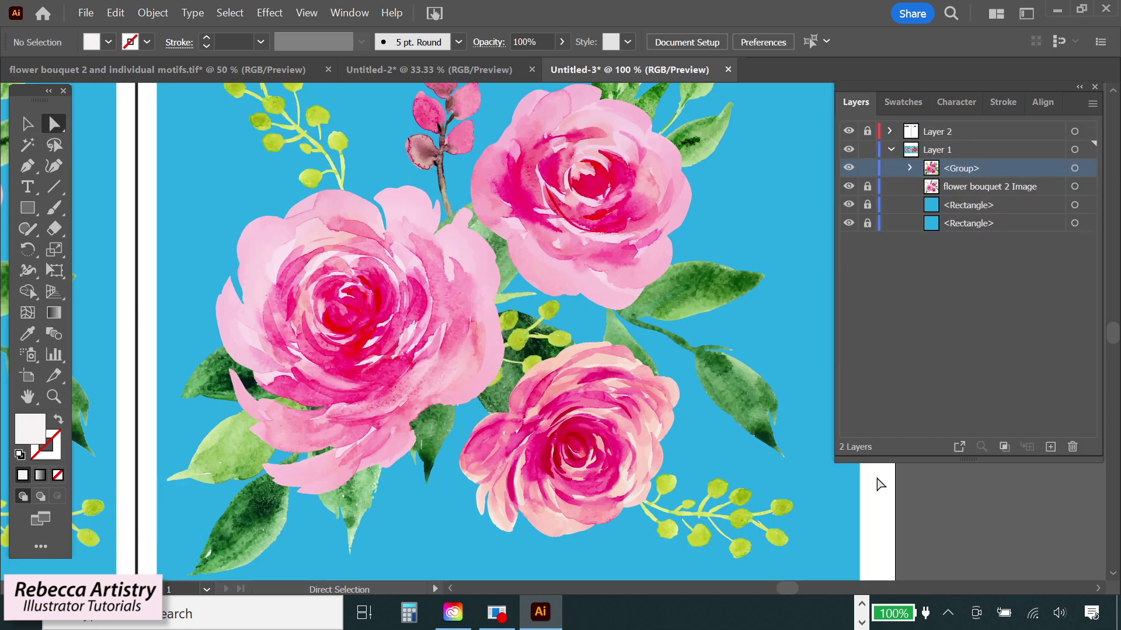
Examine the vectorized large pink rose in the Untitled-3 document up close, directly selecting individual color shapes within its petals
{"action": "key", "text": "z"}
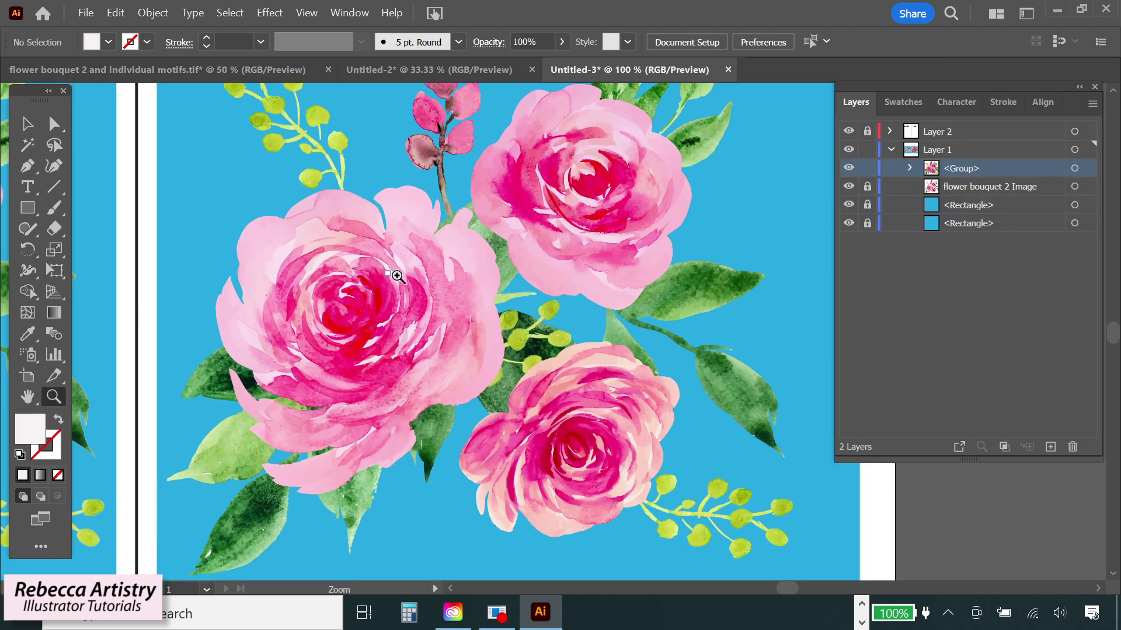
{"action": "left_click", "coordinate": [387, 275]}
{"action": "left_click", "coordinate": [518, 348]}
{"action": "left_click", "coordinate": [518, 465]}
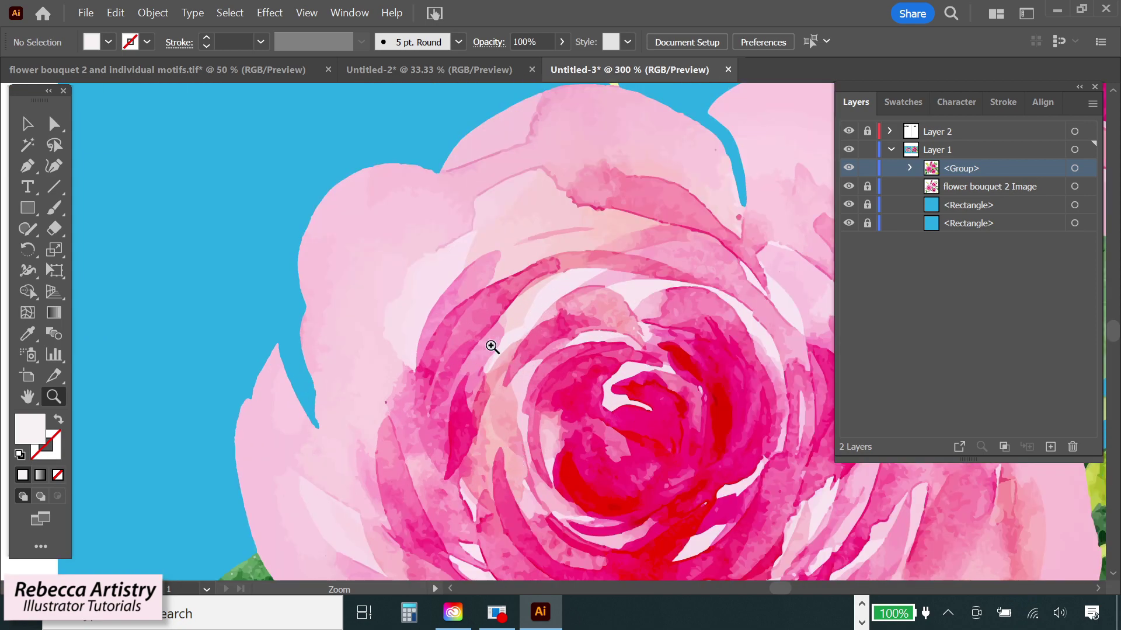
{"action": "left_click", "coordinate": [493, 345]}
{"action": "left_click", "coordinate": [507, 265]}
{"action": "left_click", "coordinate": [54, 123]}
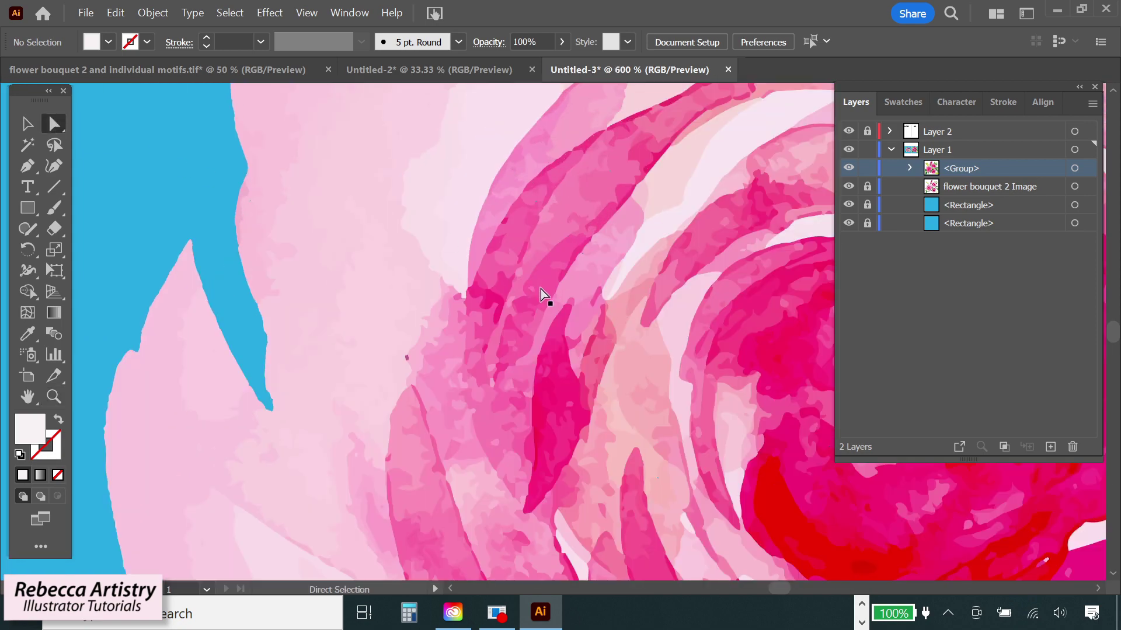
{"action": "left_click", "coordinate": [542, 286]}
{"action": "left_click", "coordinate": [365, 269]}
{"action": "left_click", "coordinate": [607, 415]}
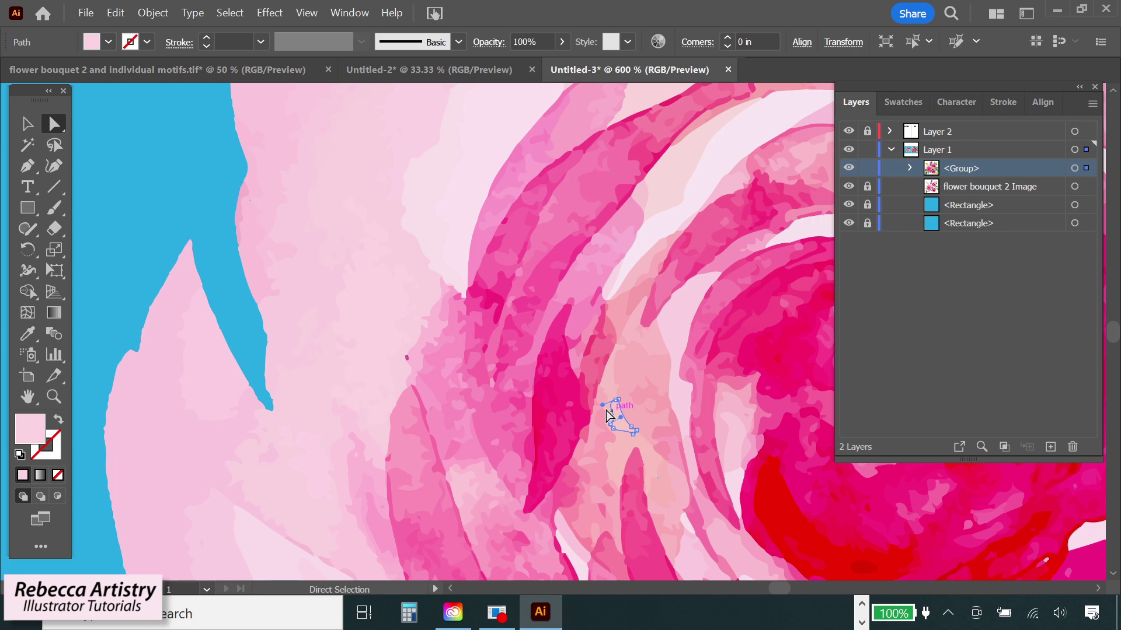
{"action": "left_click", "coordinate": [768, 352]}
{"action": "left_click", "coordinate": [776, 485]}
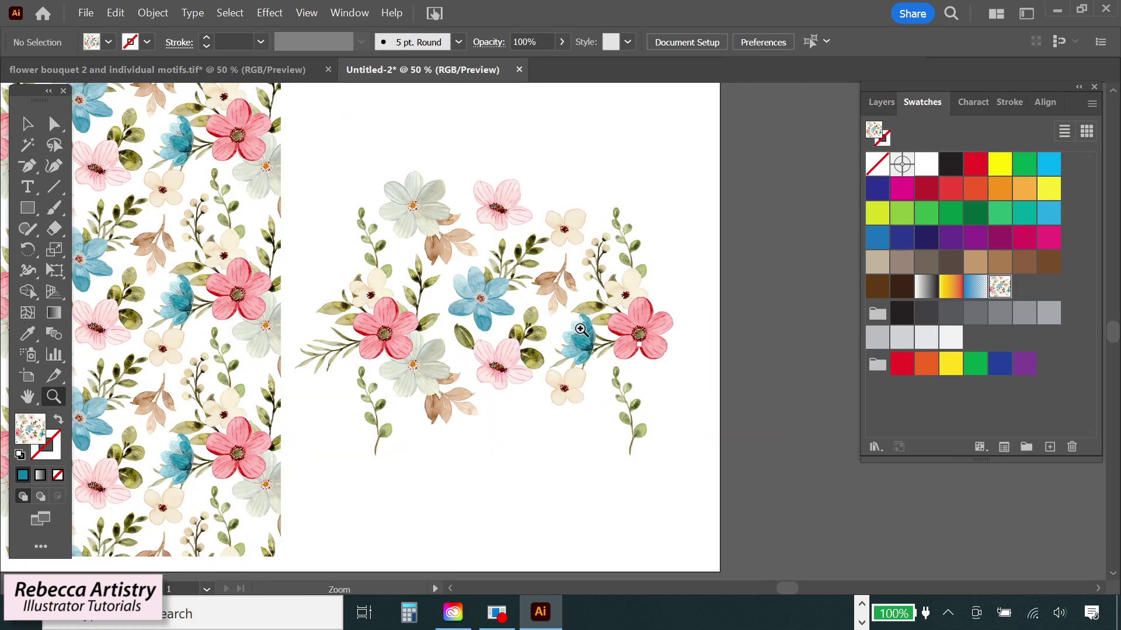
Inspect the coral-pink flower in the Untitled-2 document up close, directly selecting single vector shapes in its center and petal veins
{"action": "left_click", "coordinate": [637, 344]}
{"action": "left_click", "coordinate": [534, 318]}
{"action": "left_click", "coordinate": [528, 315]}
{"action": "left_click", "coordinate": [563, 322]}
{"action": "left_click", "coordinate": [636, 357]}
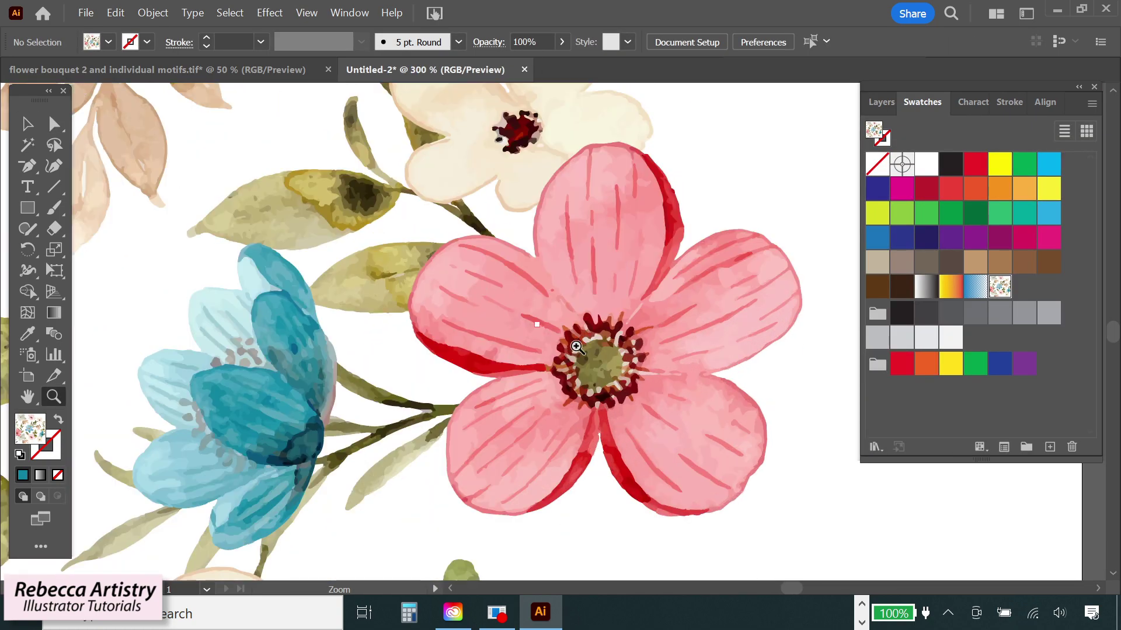
{"action": "left_click", "coordinate": [576, 348]}
{"action": "left_click", "coordinate": [614, 369]}
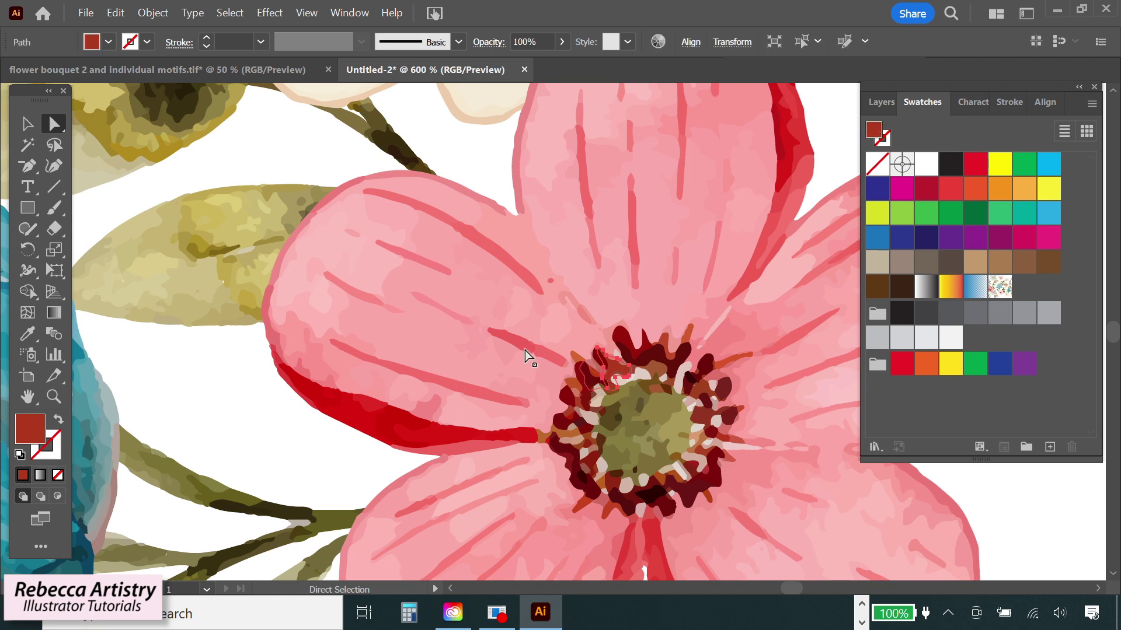
{"action": "left_click", "coordinate": [429, 266]}
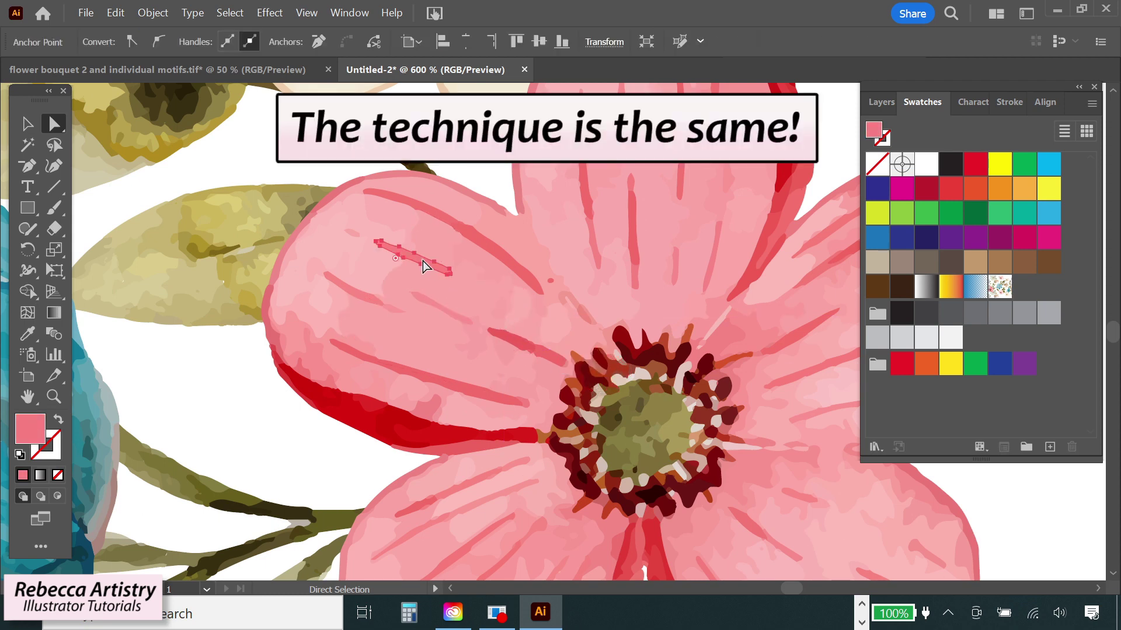
Directly select individual vector shapes in the olive leaf and the edge of the neighboring teal flower
{"action": "left_click", "coordinate": [238, 232]}
{"action": "left_click", "coordinate": [225, 287]}
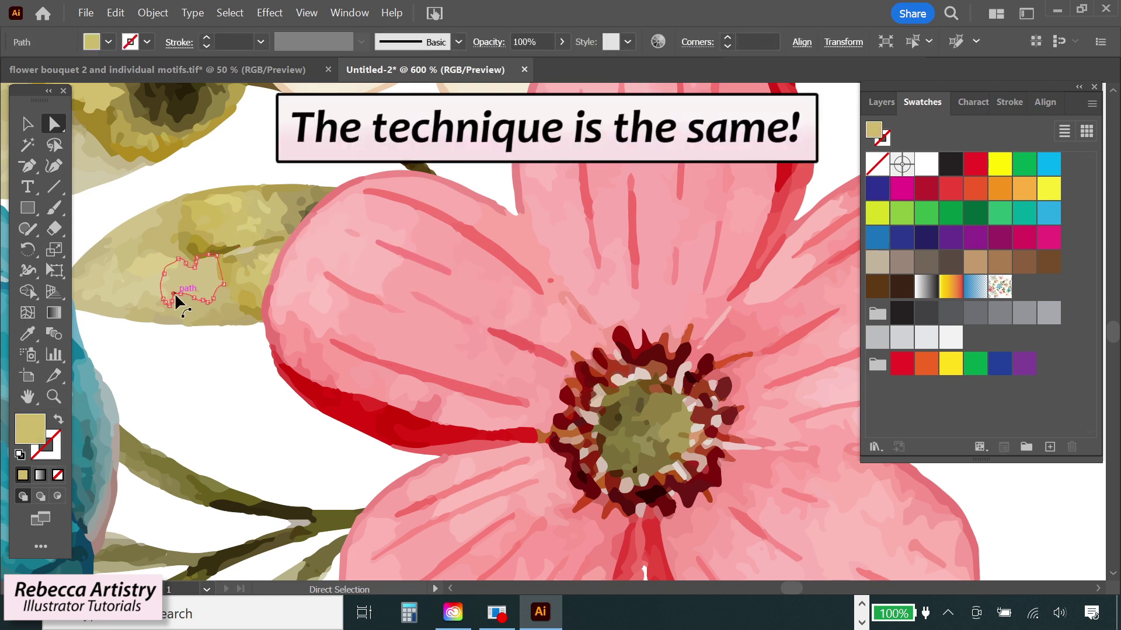
{"action": "left_click", "coordinate": [95, 401]}
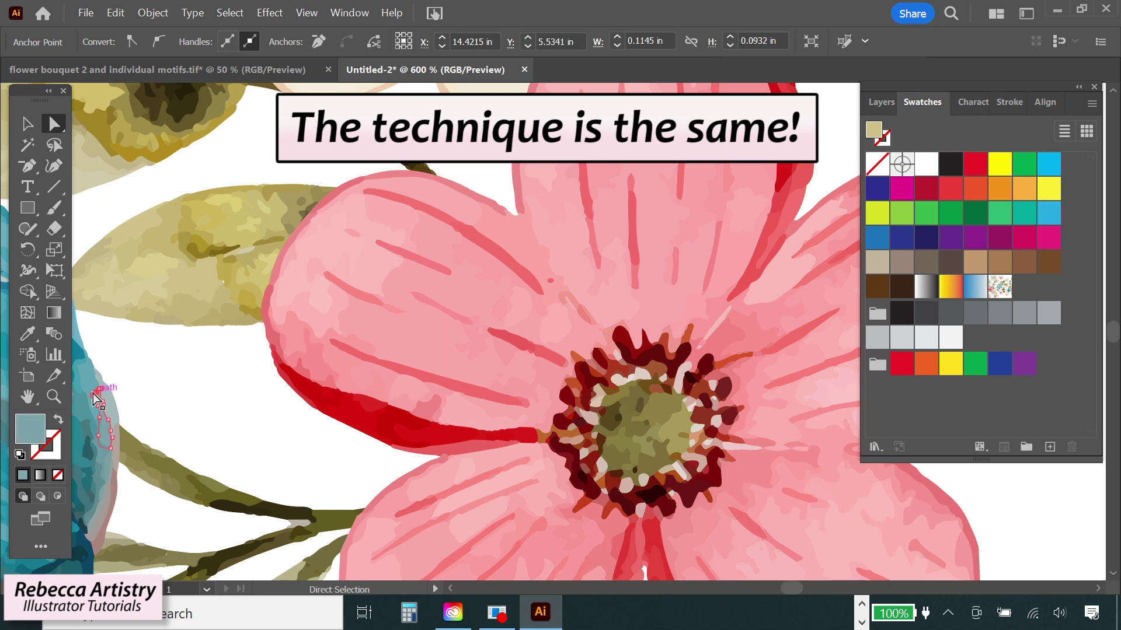
Check individual vector shapes in the coral-pink flower's dark red petal edge, green center and pale pink petal outline
{"action": "left_click", "coordinate": [407, 423]}
{"action": "left_click", "coordinate": [449, 432]}
{"action": "left_click", "coordinate": [631, 446]}
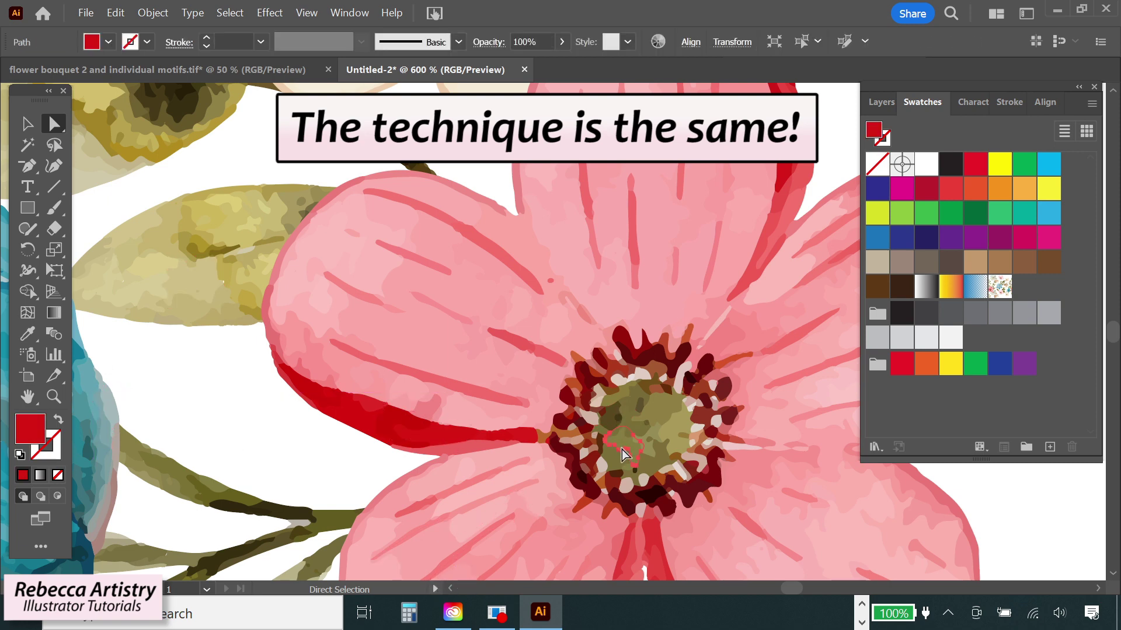
{"action": "left_click", "coordinate": [494, 382]}
{"action": "left_click", "coordinate": [307, 283]}
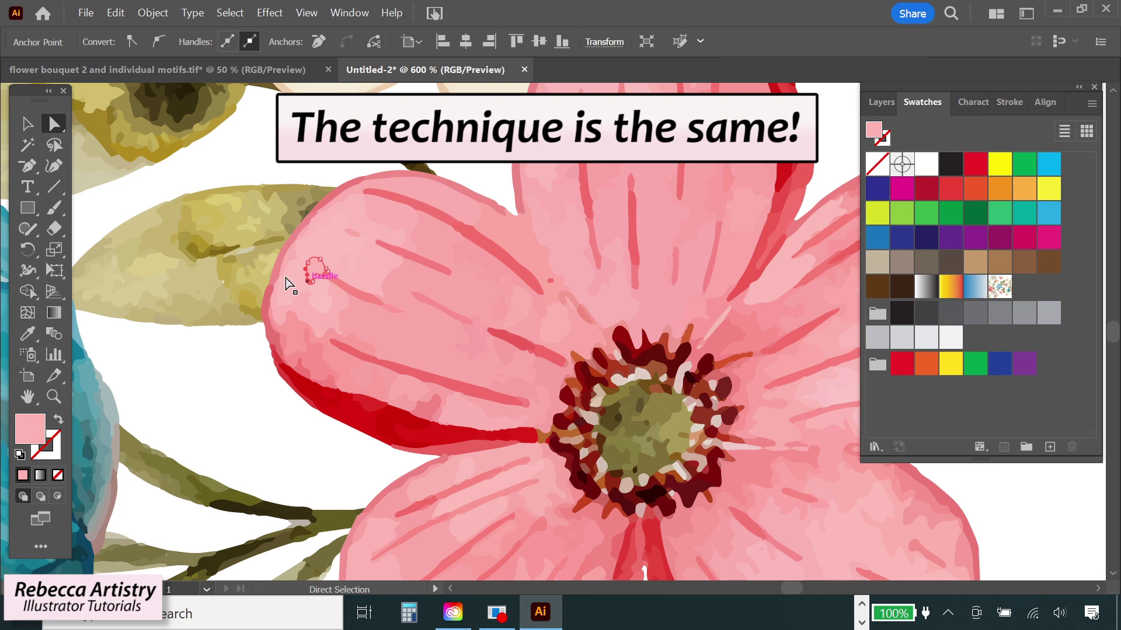
{"action": "left_click", "coordinate": [276, 272]}
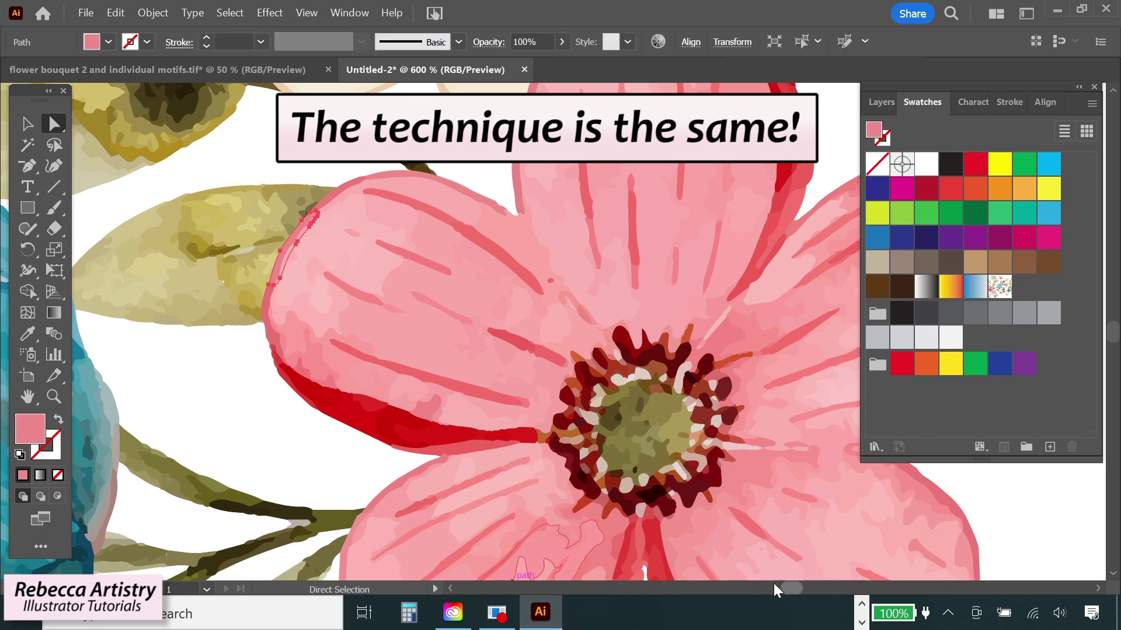
Inspect single vector shapes in the teal flower's petals and gray stamens, then clear the selection and view the whole floral motif
{"action": "left_click", "coordinate": [451, 587]}
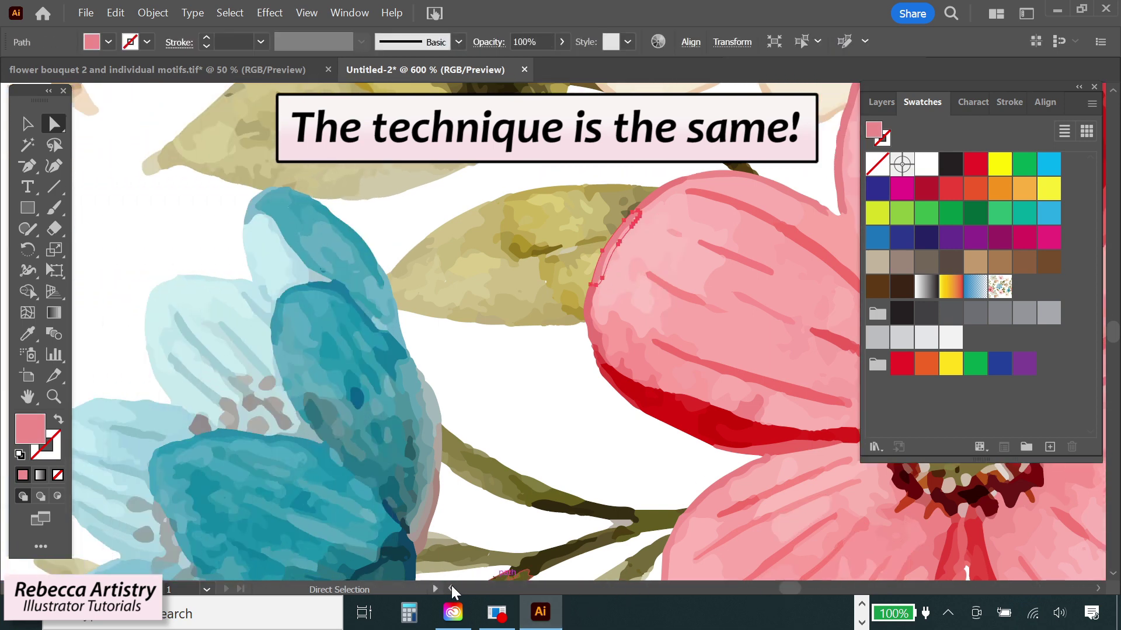
{"action": "left_click", "coordinate": [450, 586]}
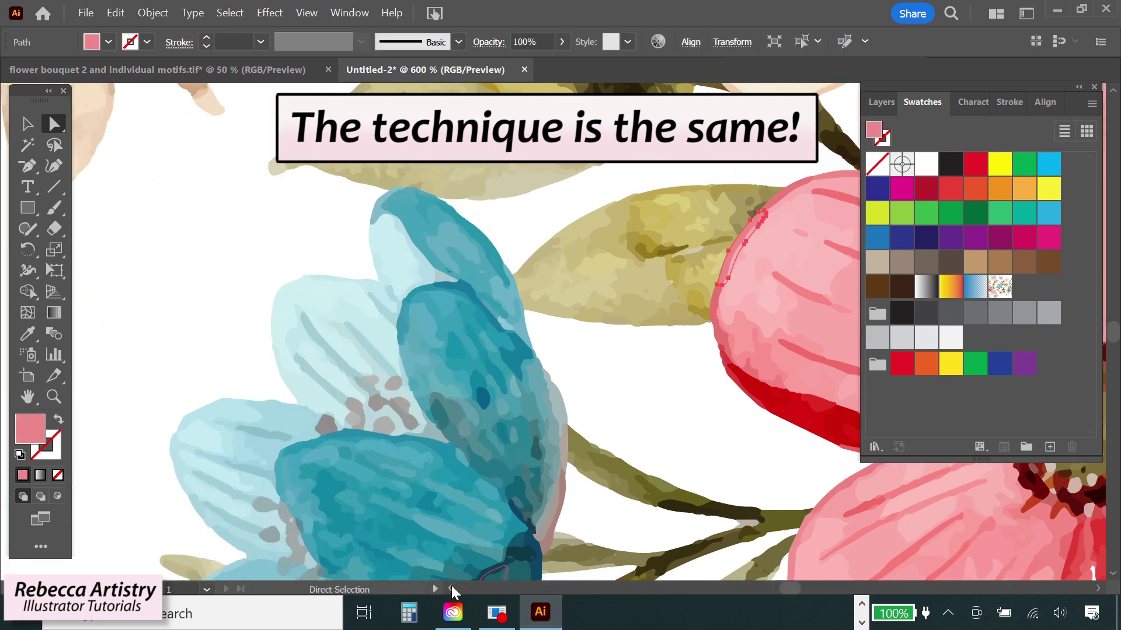
{"action": "left_click", "coordinate": [474, 352]}
{"action": "left_click", "coordinate": [457, 311]}
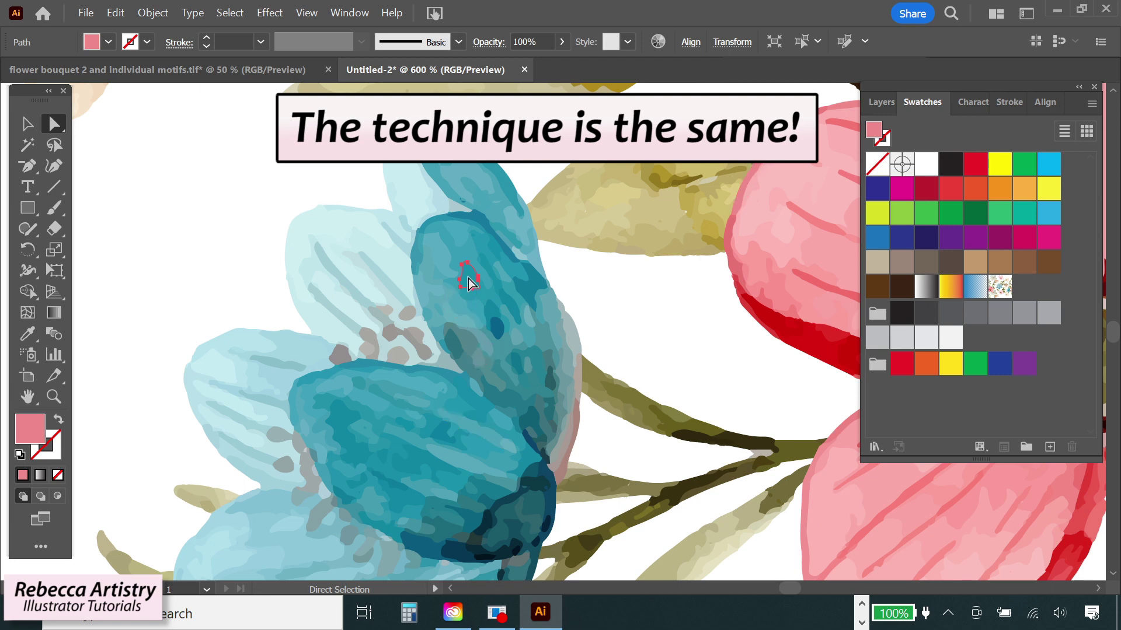
{"action": "left_click", "coordinate": [469, 285]}
{"action": "left_click", "coordinate": [410, 333]}
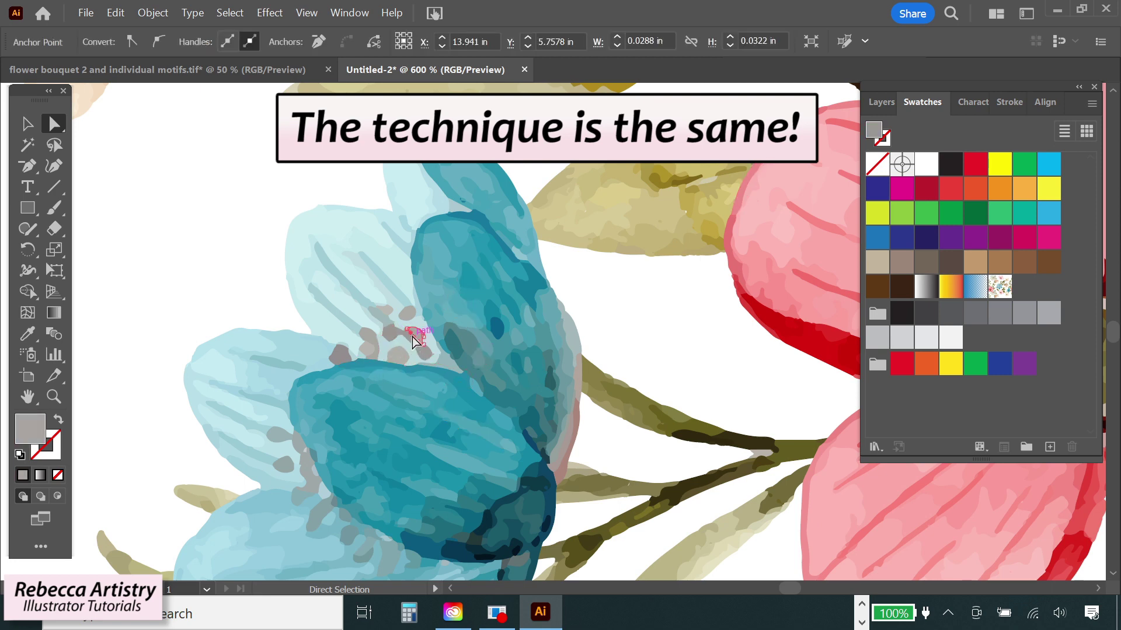
{"action": "left_click", "coordinate": [501, 246]}
{"action": "key", "text": "ctrl+minus"}
{"action": "key", "text": "ctrl+minus"}
{"action": "key", "text": "ctrl+minus"}
{"action": "key", "text": "ctrl+minus"}
{"action": "key", "text": "ctrl+minus"}
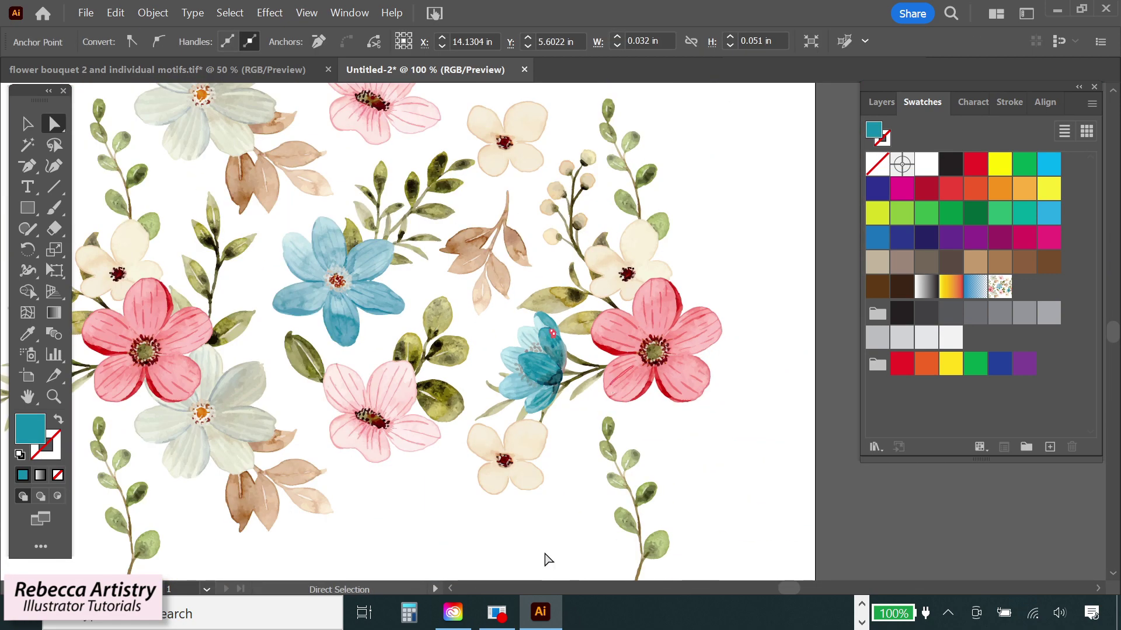
{"action": "key", "text": "ctrl+minus"}
{"action": "left_click", "coordinate": [590, 538]}
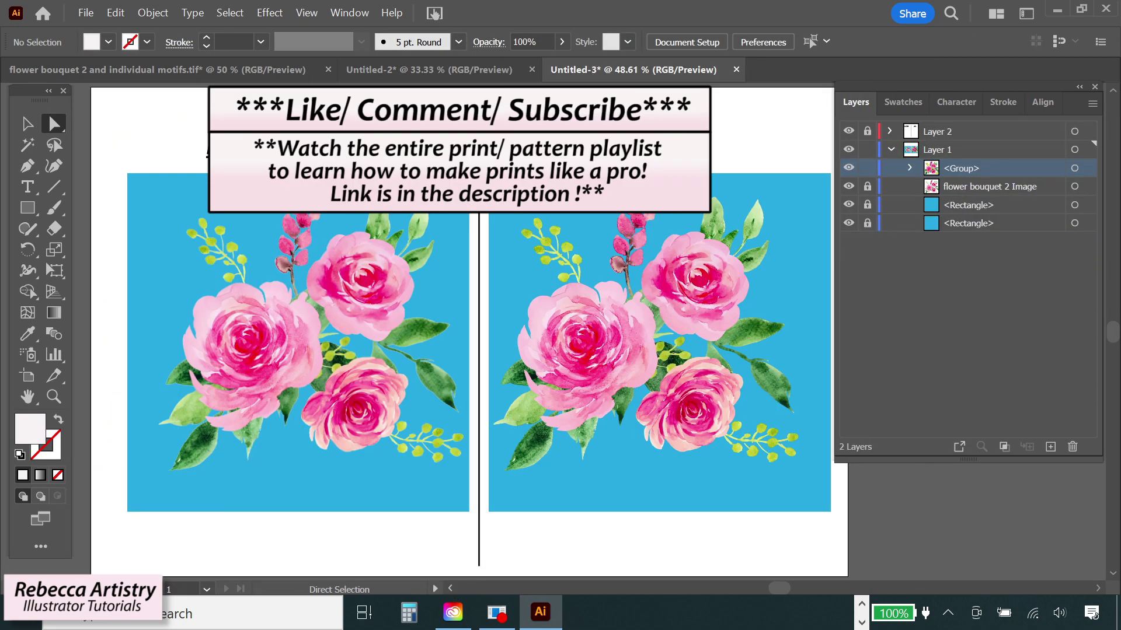